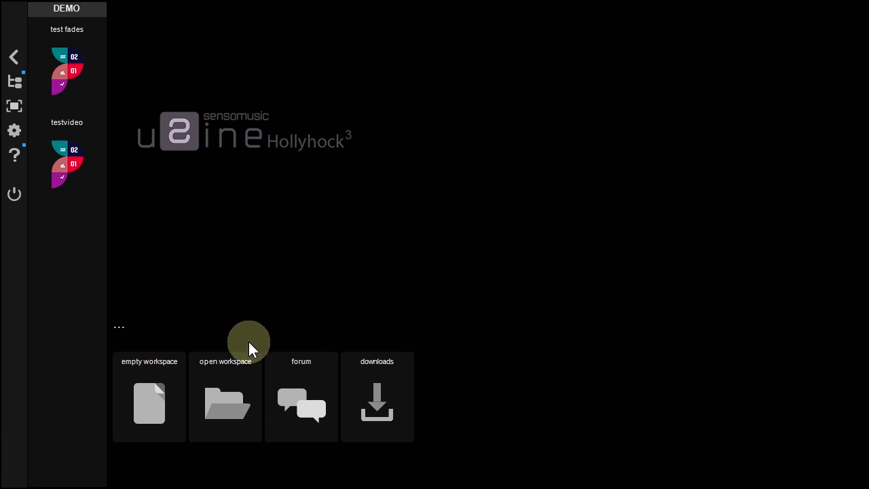
Start an empty workspace holding a single rack, 1-rack, from the start screen
{"action": "left_click", "coordinate": [150, 396]}
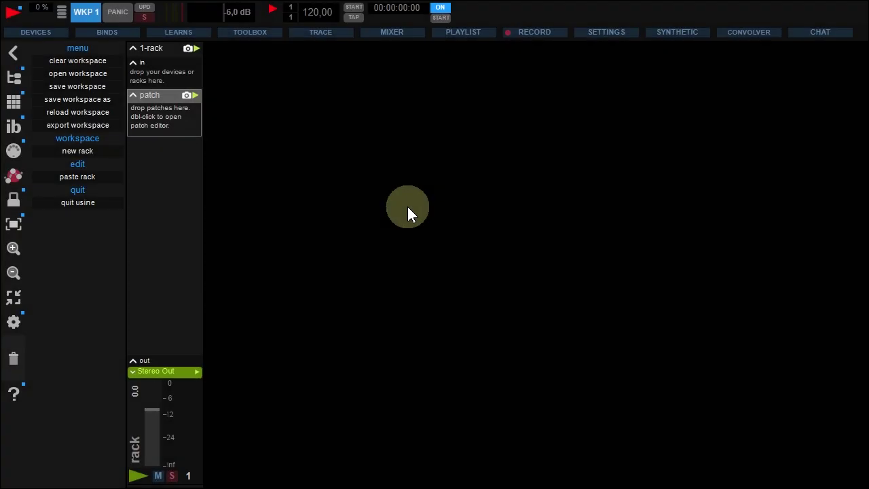
Enable audio input Analog 2 and move the audio outputs from Analog 1–2 to Analog 3–4
{"action": "left_click", "coordinate": [14, 322]}
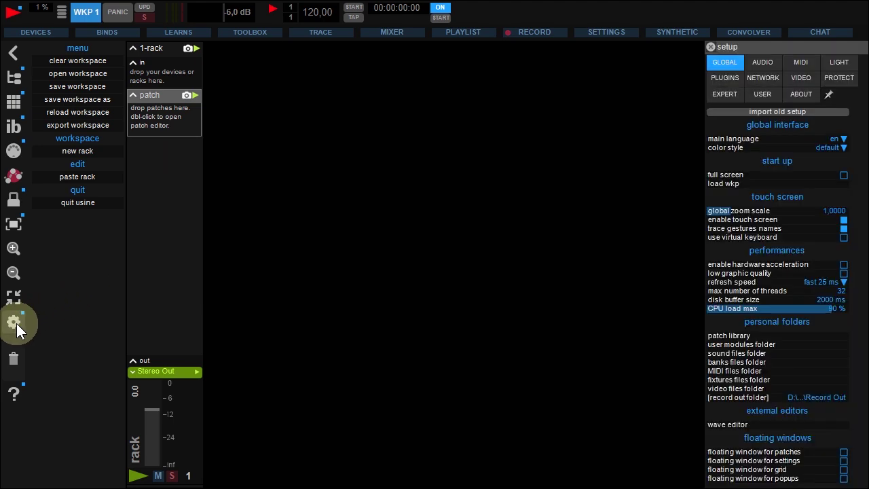
{"action": "left_click", "coordinate": [760, 65]}
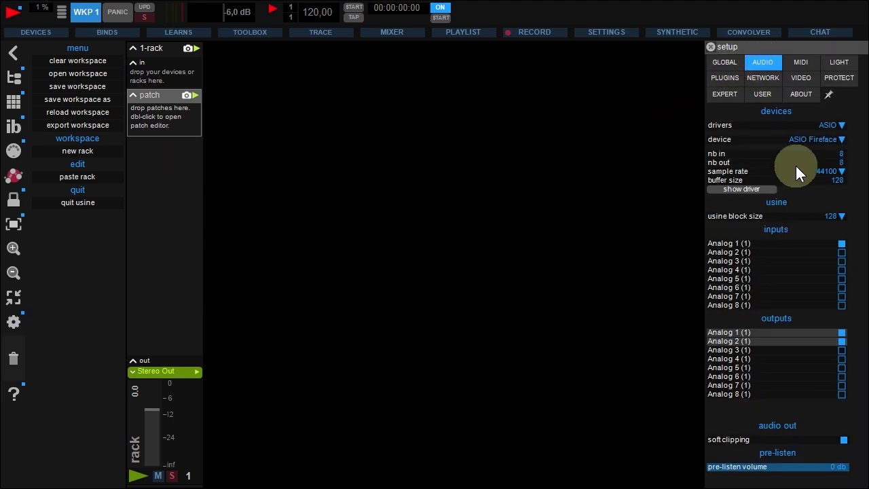
{"action": "left_click", "coordinate": [841, 252]}
{"action": "left_click", "coordinate": [841, 333]}
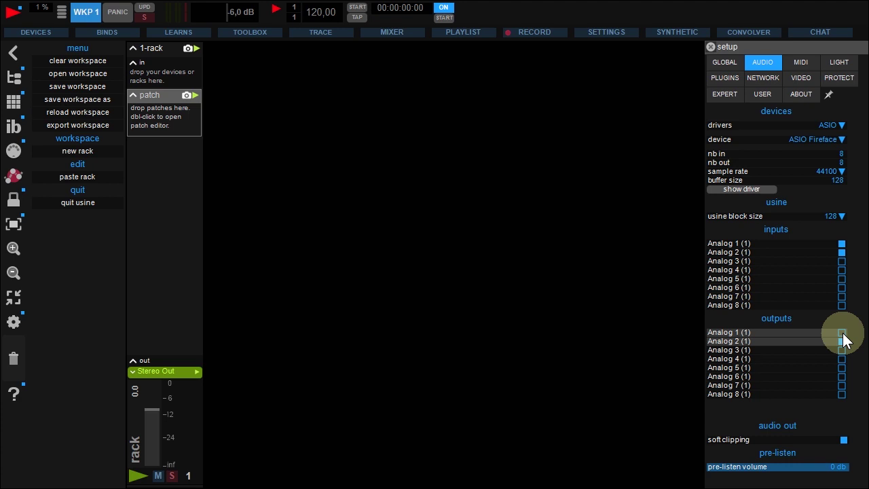
{"action": "left_click", "coordinate": [842, 341]}
{"action": "left_click", "coordinate": [842, 349]}
{"action": "left_click", "coordinate": [841, 358]}
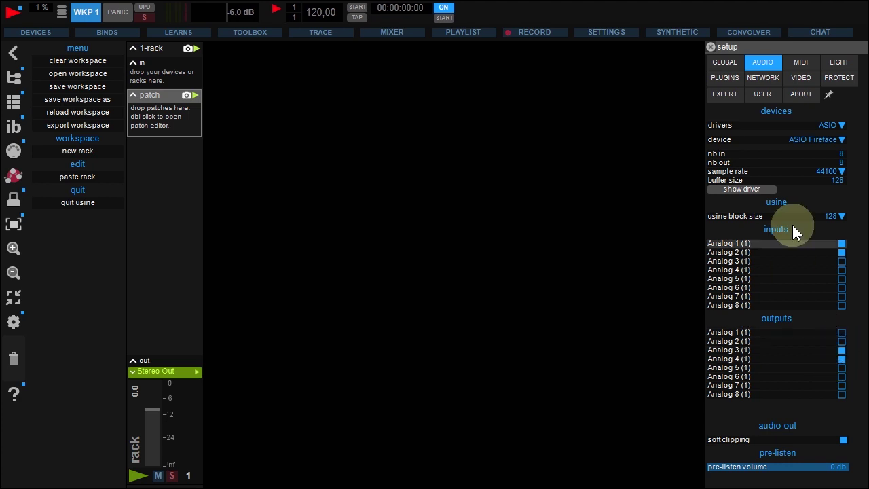
Enable FF400 Midi Port 1 for both MIDI input and MIDI output
{"action": "left_click", "coordinate": [800, 62]}
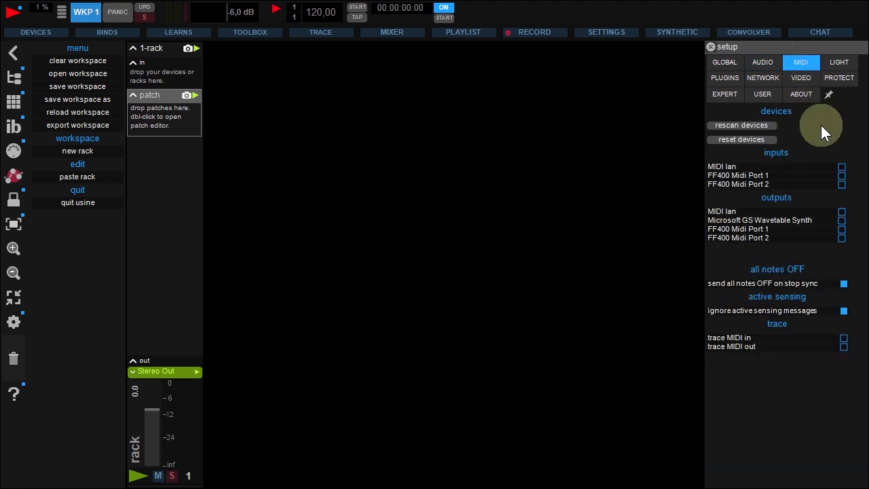
{"action": "left_click", "coordinate": [841, 175]}
{"action": "left_click", "coordinate": [841, 229]}
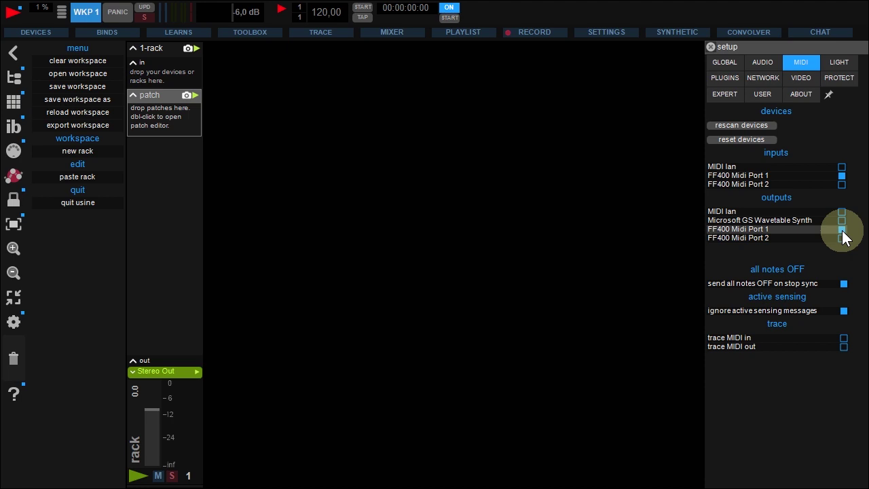
{"action": "left_click", "coordinate": [710, 47]}
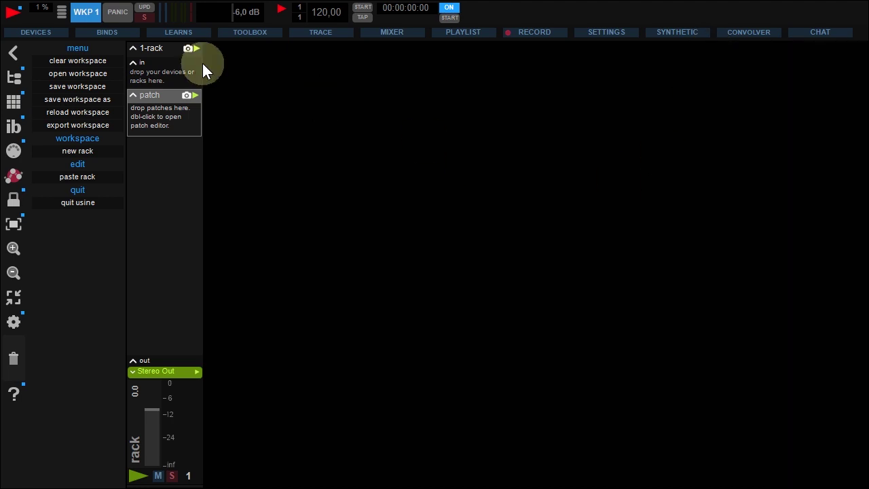
{"action": "left_click", "coordinate": [38, 30]}
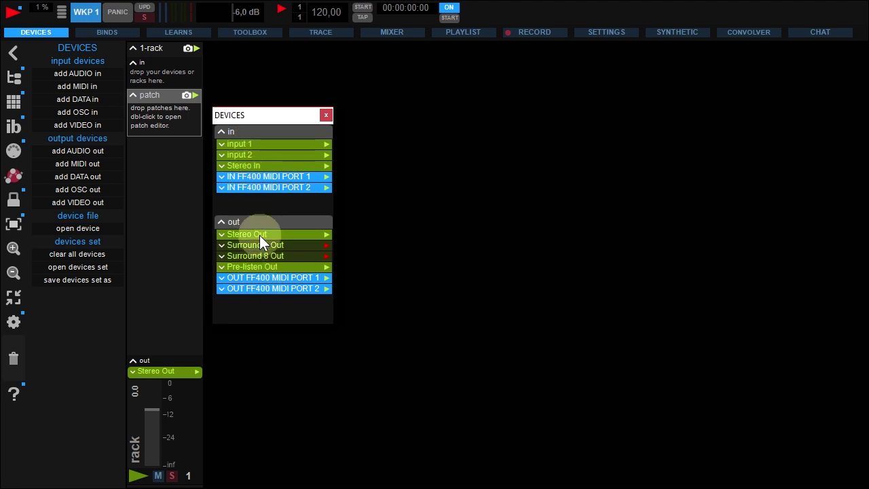
{"action": "left_click_drag", "start_coordinate": [259, 144], "coordinate": [158, 67]}
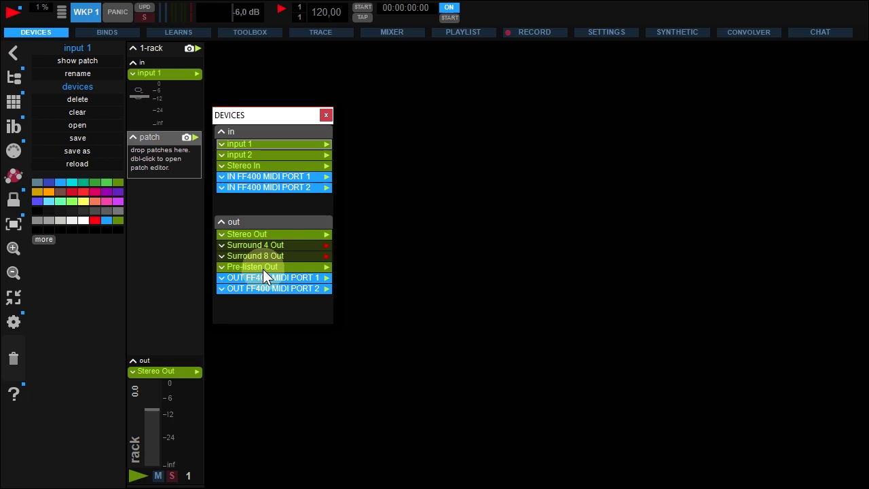
{"action": "left_click_drag", "start_coordinate": [263, 269], "coordinate": [160, 373]}
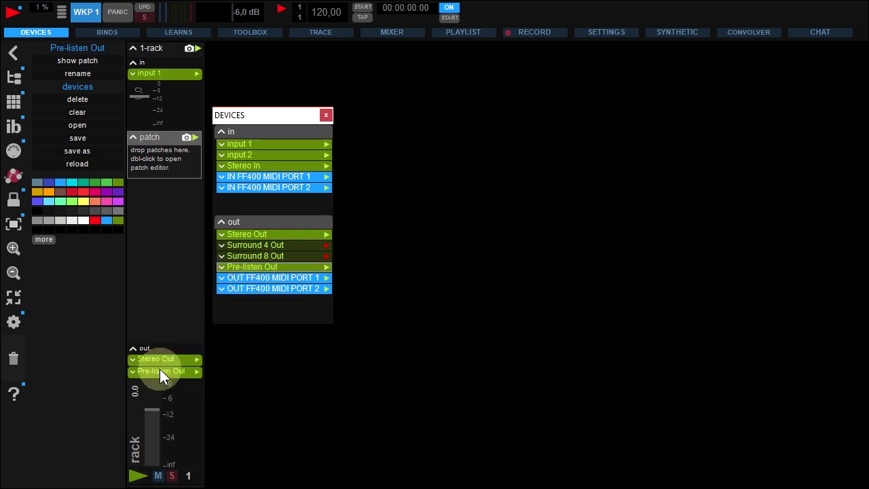
{"action": "left_click_drag", "start_coordinate": [276, 175], "coordinate": [171, 73]}
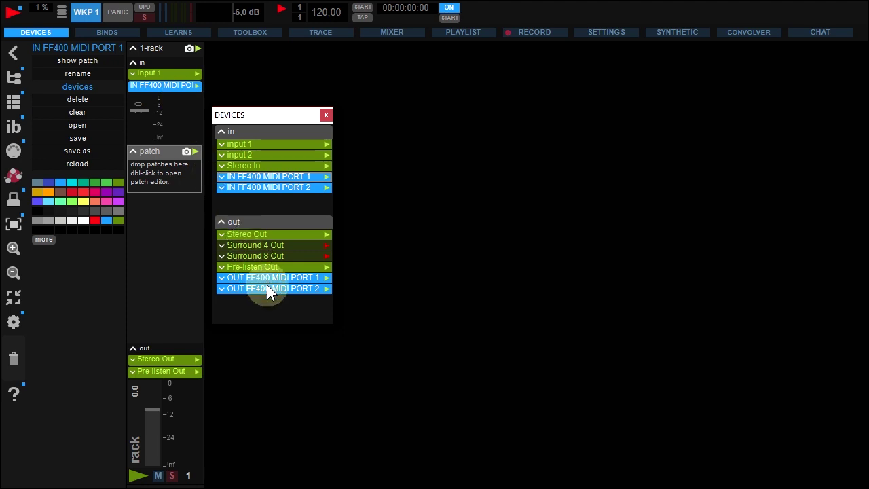
{"action": "left_click_drag", "start_coordinate": [267, 285], "coordinate": [168, 367]}
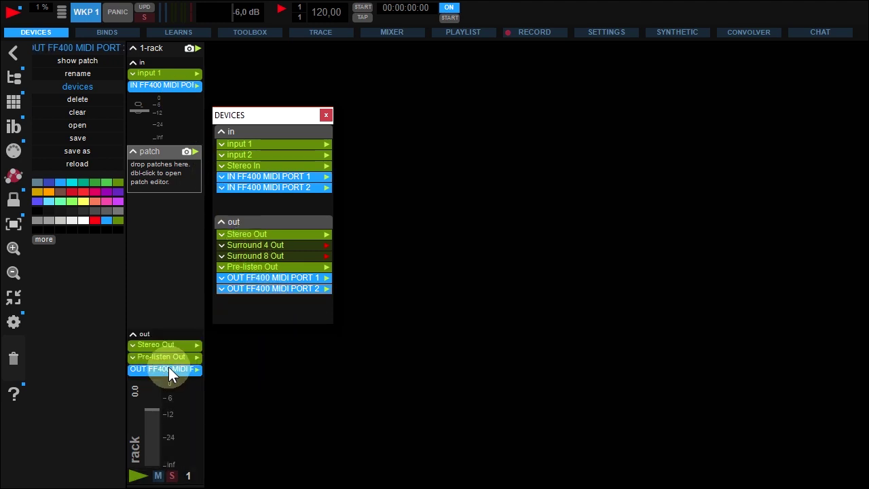
{"action": "left_click", "coordinate": [326, 116]}
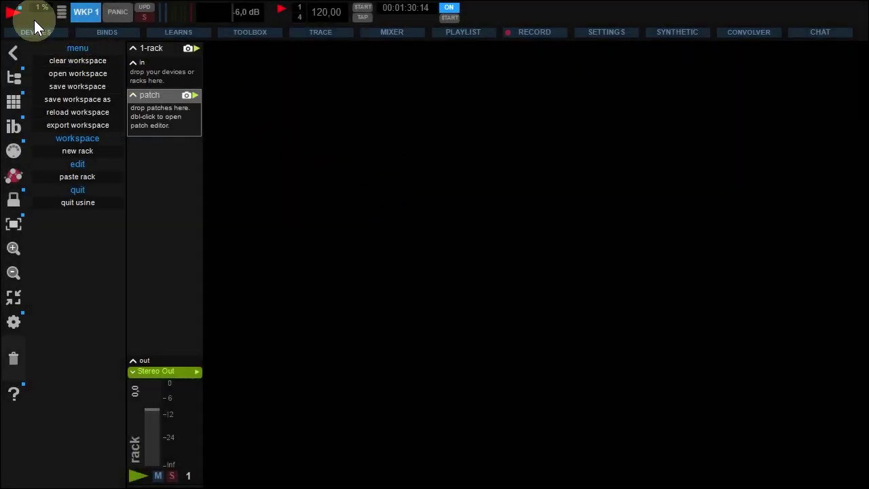
Start playback and drop konkrete_g4 120.wav from SOUNDS > Loops > Drum Loops onto the rack
{"action": "left_click", "coordinate": [11, 10]}
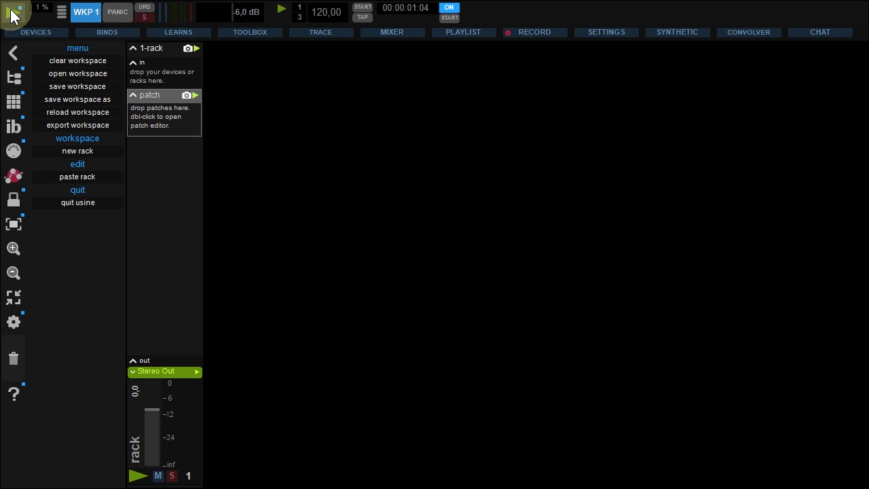
{"action": "left_click", "coordinate": [13, 77]}
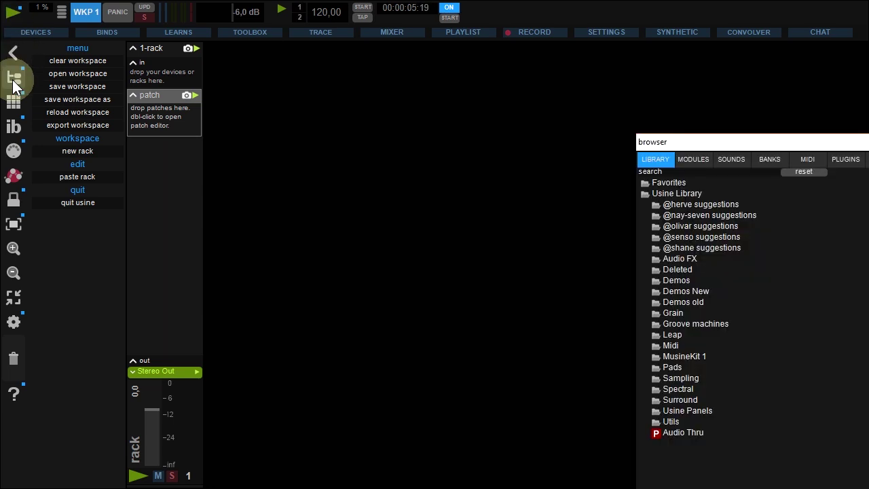
{"action": "left_click", "coordinate": [729, 160]}
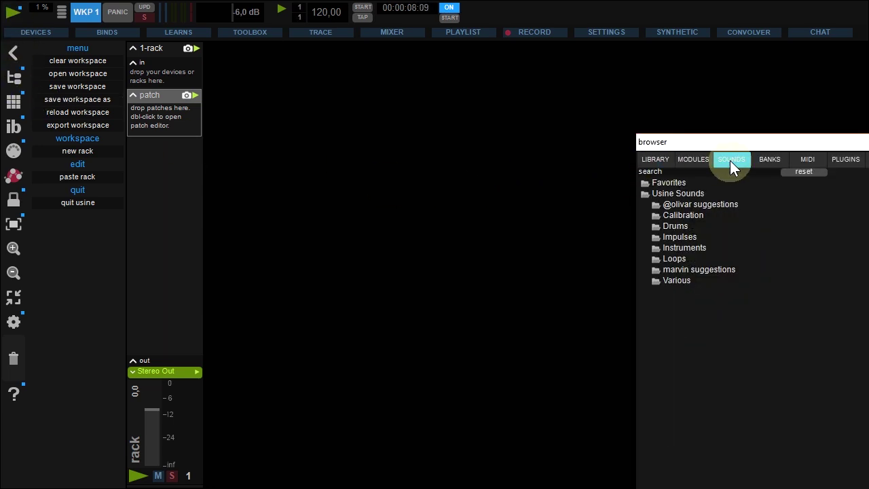
{"action": "left_click", "coordinate": [679, 258]}
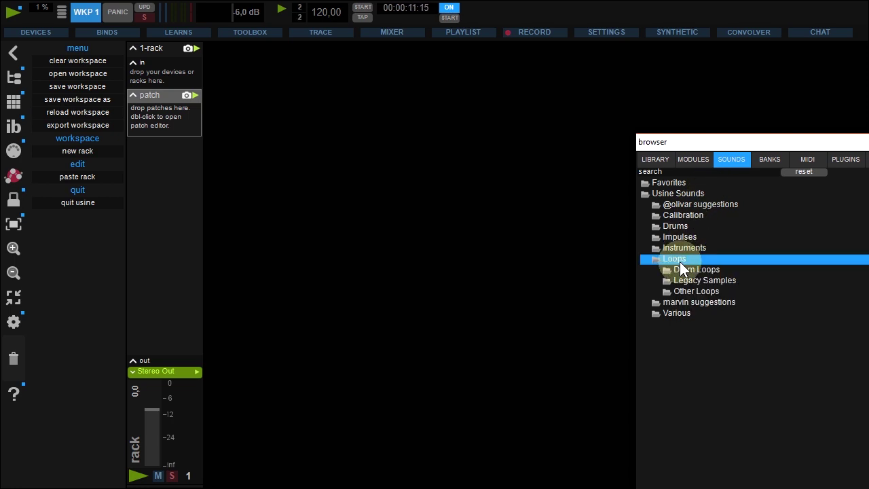
{"action": "left_click", "coordinate": [681, 268]}
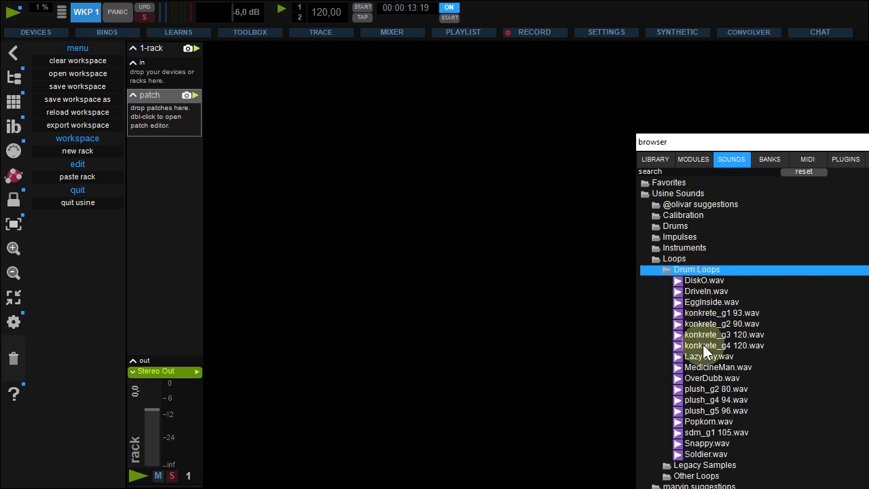
{"action": "left_click_drag", "start_coordinate": [702, 344], "coordinate": [177, 118]}
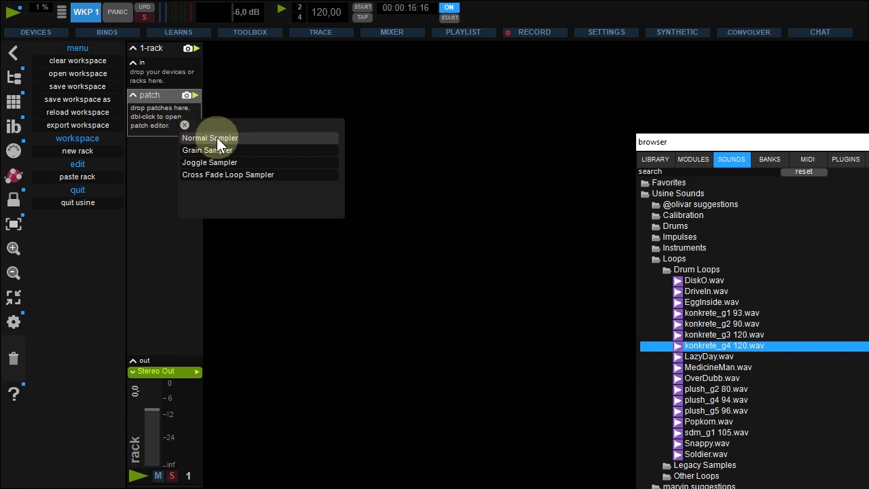
Load the loop in a Normal Sampler and add FILTER Time Curve from Audio FX > Filters
{"action": "left_click", "coordinate": [216, 137]}
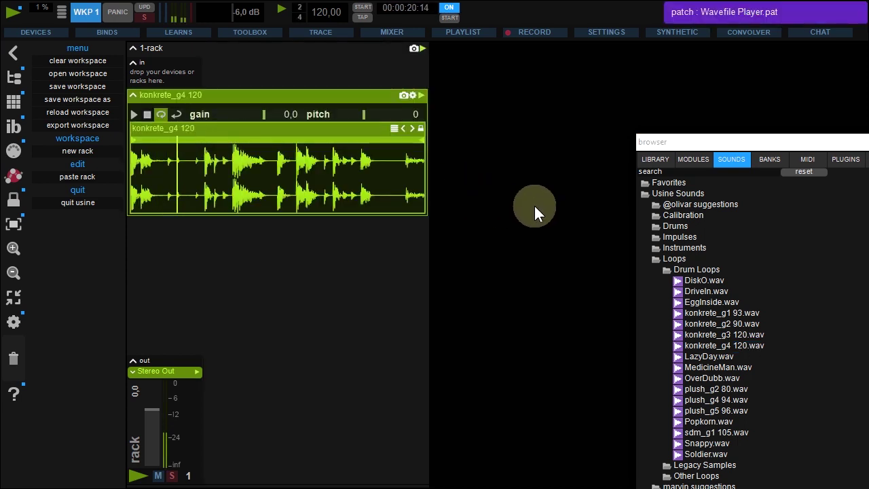
{"action": "left_click", "coordinate": [656, 160]}
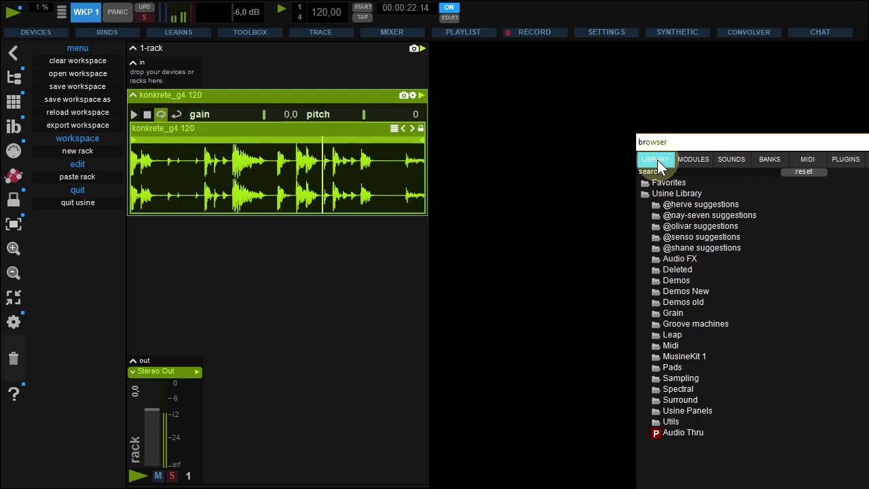
{"action": "left_click", "coordinate": [672, 258]}
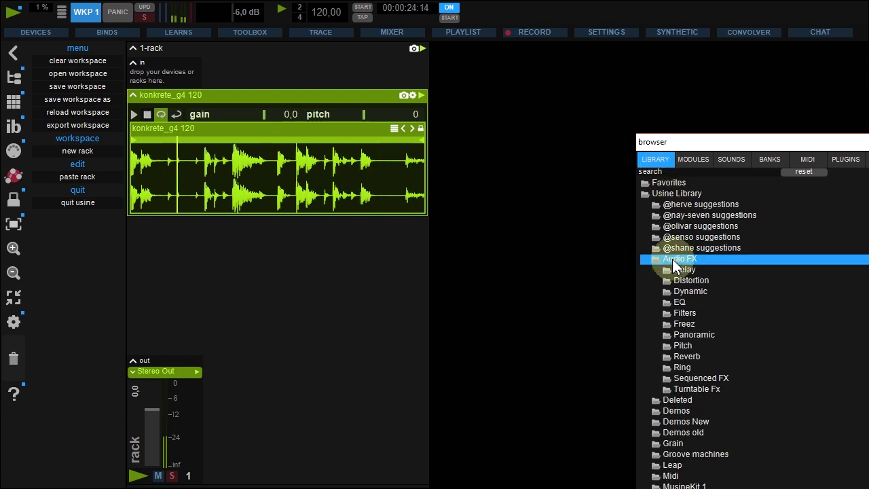
{"action": "left_click", "coordinate": [684, 314]}
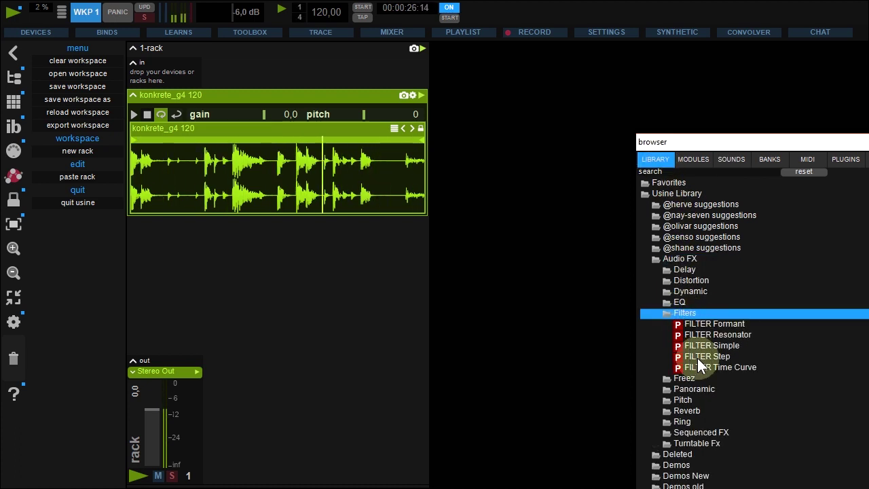
{"action": "left_click_drag", "start_coordinate": [701, 367], "coordinate": [361, 245]}
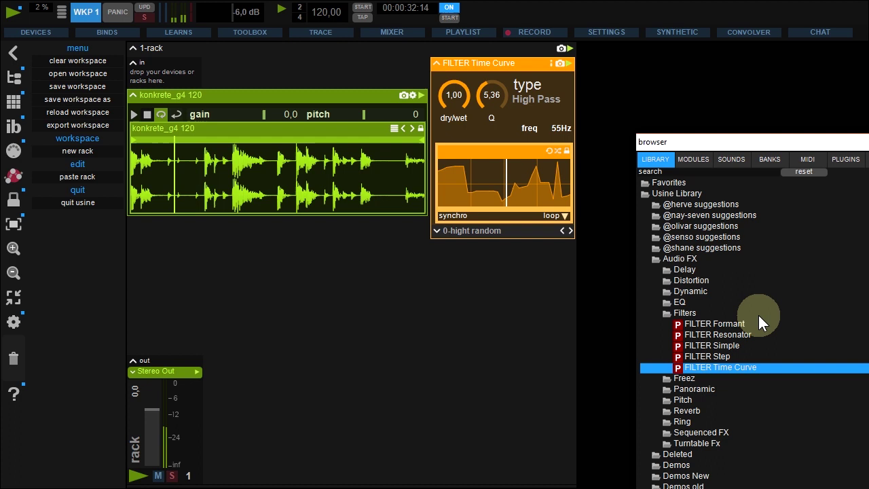
Add the Flanger from Audio FX > Delay to the rack and close the browser
{"action": "left_click", "coordinate": [687, 271]}
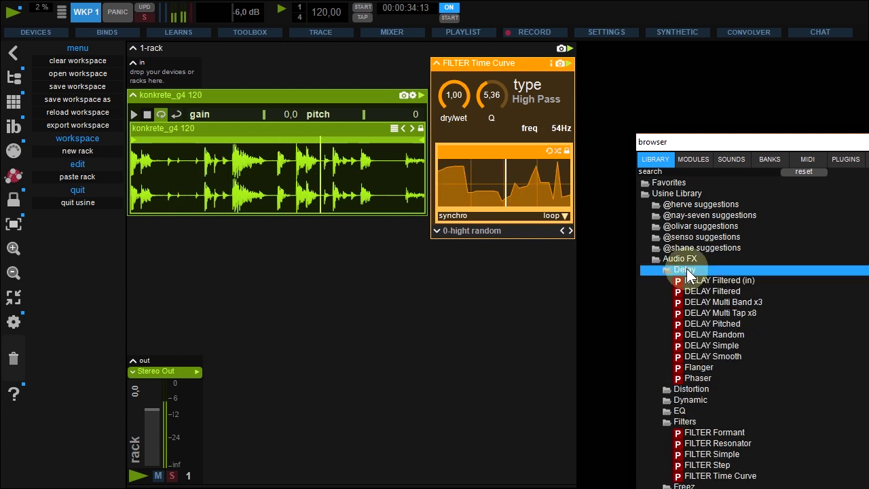
{"action": "left_click_drag", "start_coordinate": [699, 370], "coordinate": [477, 307]}
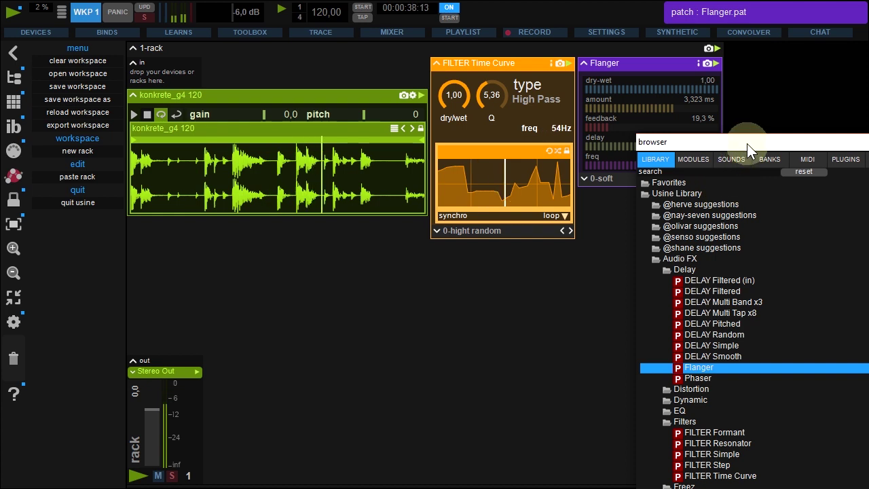
{"action": "left_click_drag", "start_coordinate": [747, 143], "coordinate": [608, 225]}
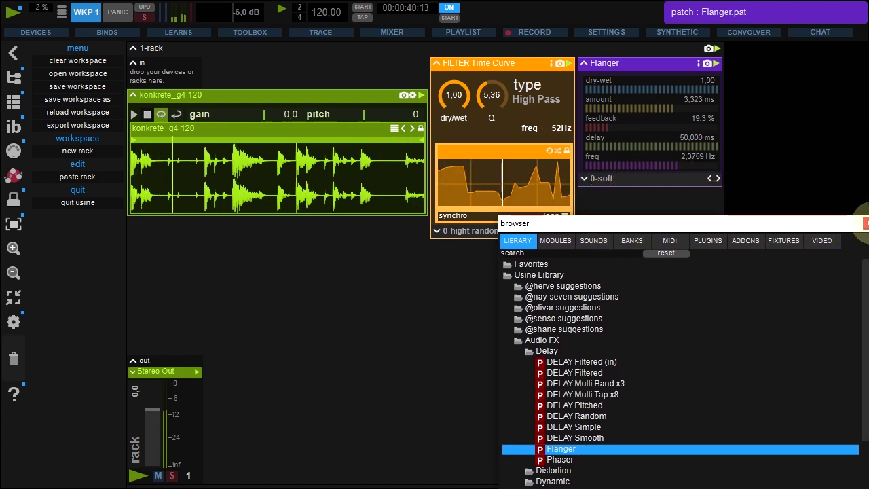
{"action": "left_click", "coordinate": [865, 222]}
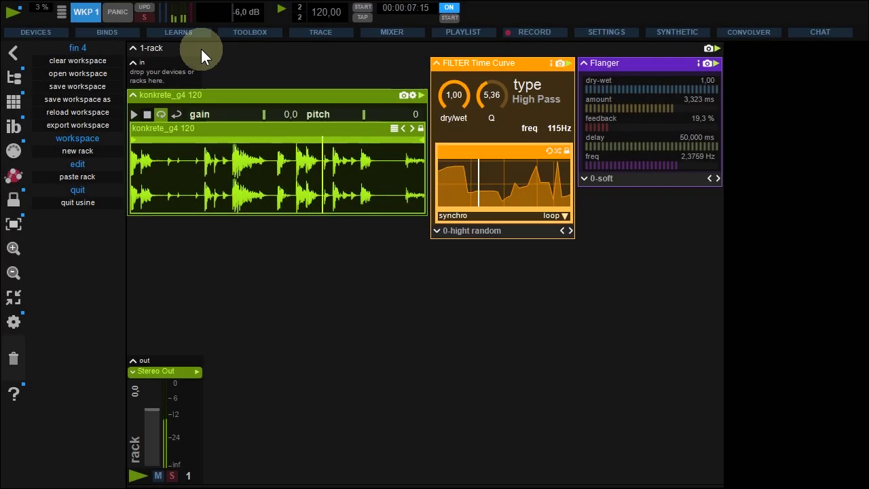
Zoom the rack out until the sampler, FILTER Time Curve and Flanger stack in one column
{"action": "left_click", "coordinate": [201, 49]}
{"action": "left_click", "coordinate": [13, 272]}
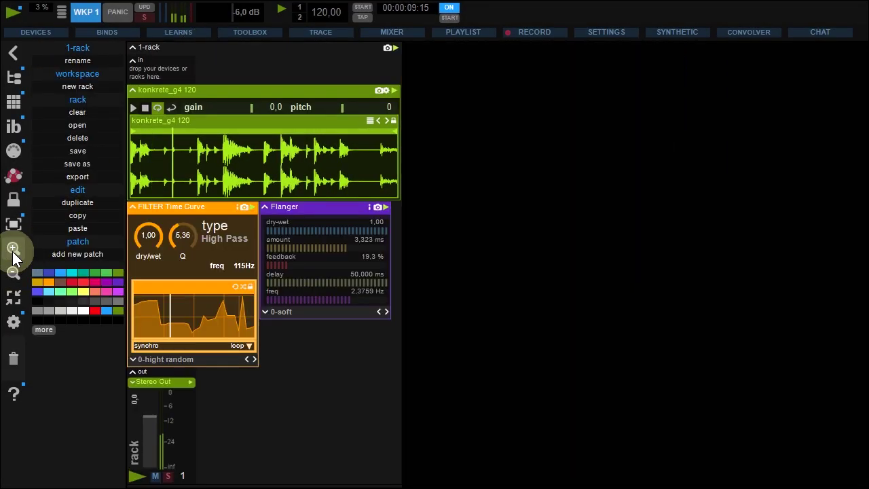
{"action": "left_click", "coordinate": [13, 249]}
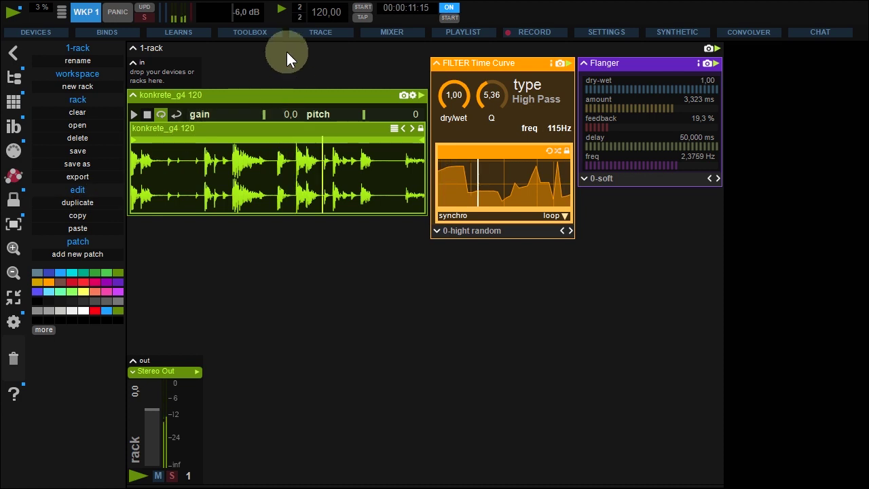
{"action": "scroll", "coordinate": [287, 48], "scroll_direction": "down", "scroll_amount": 1}
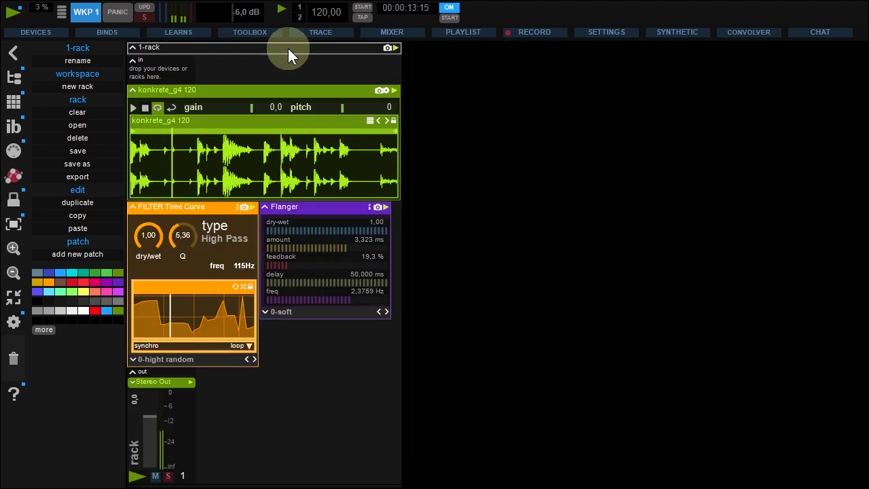
{"action": "scroll", "coordinate": [288, 48], "scroll_direction": "down", "scroll_amount": 1}
{"action": "left_click", "coordinate": [272, 85]}
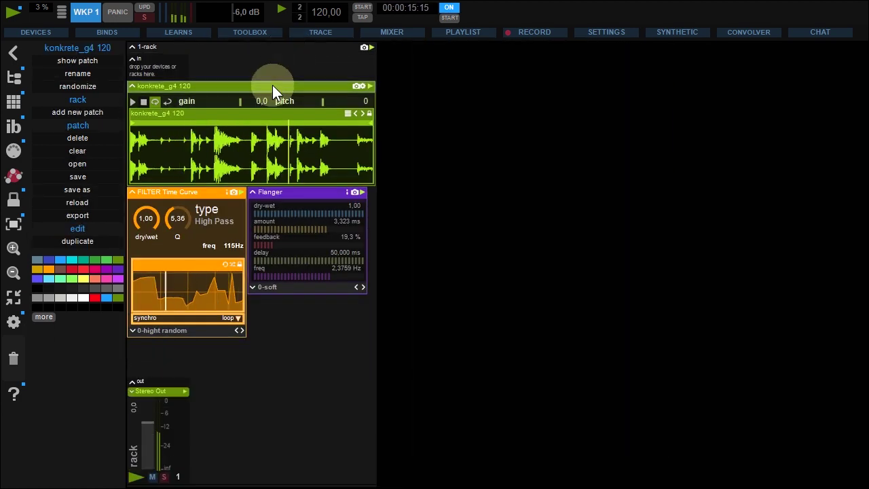
{"action": "scroll", "coordinate": [273, 85], "scroll_direction": "down", "scroll_amount": 2}
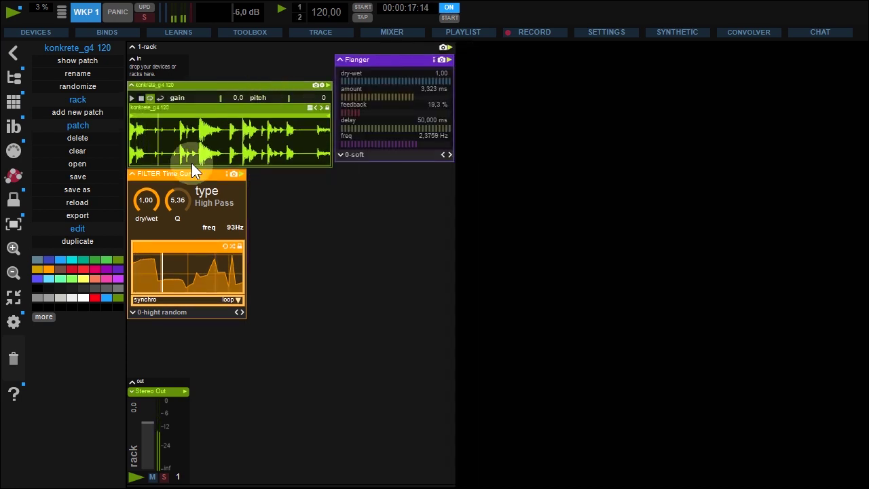
{"action": "left_click", "coordinate": [188, 173]}
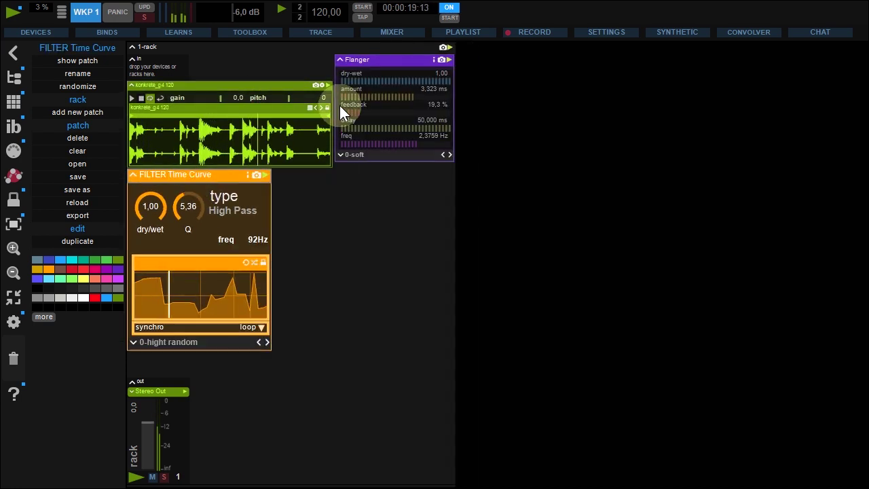
{"action": "left_click", "coordinate": [374, 60]}
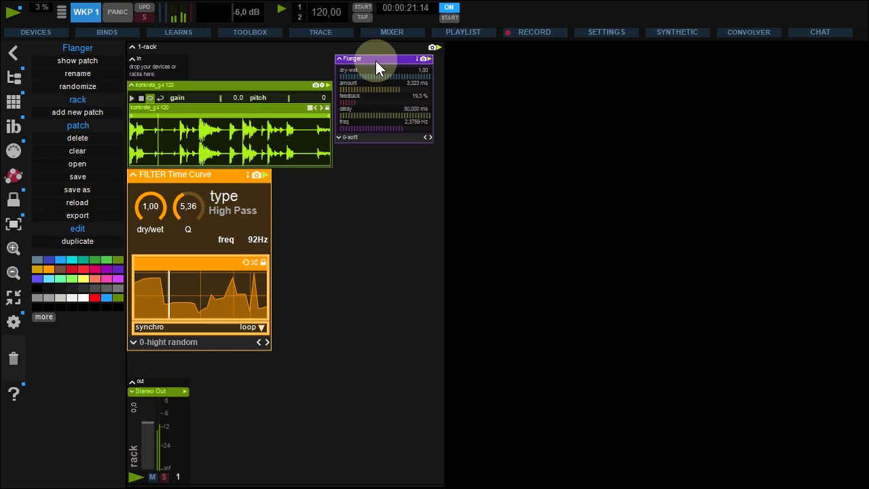
{"action": "left_click", "coordinate": [515, 144]}
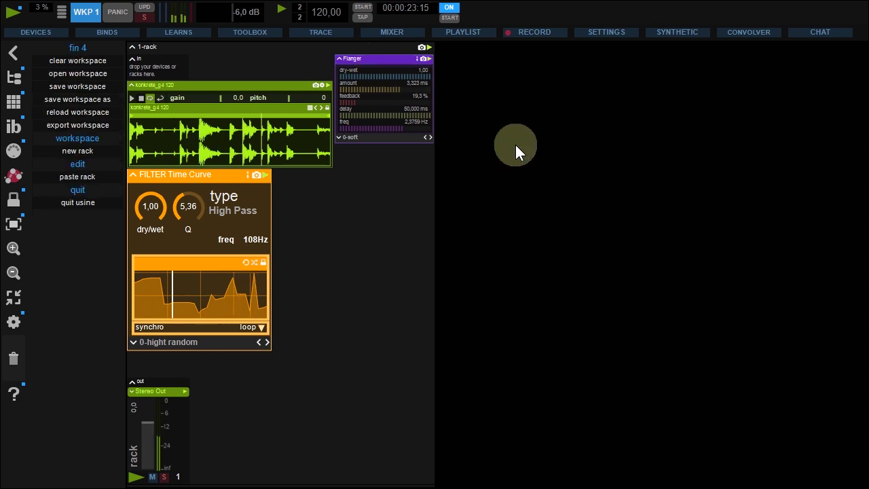
{"action": "scroll", "coordinate": [515, 144], "scroll_direction": "down", "scroll_amount": 3}
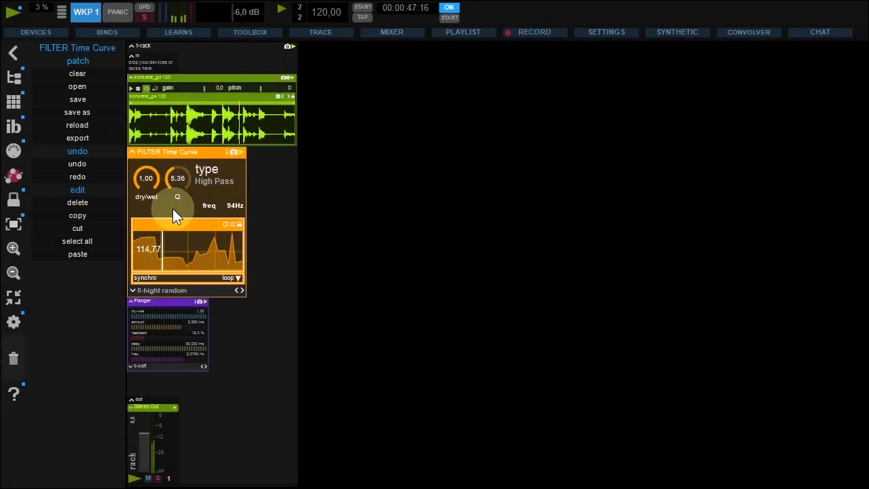
{"action": "left_click", "coordinate": [196, 46]}
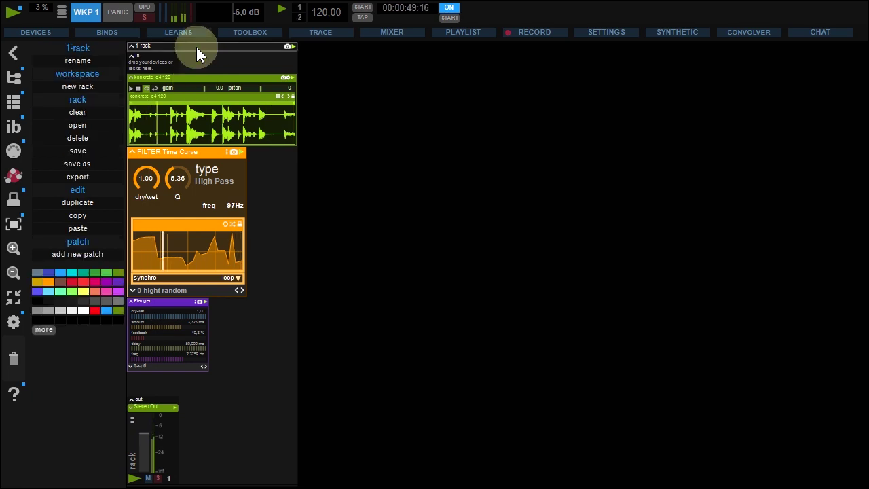
{"action": "left_click", "coordinate": [96, 256]}
{"action": "left_click", "coordinate": [230, 301]}
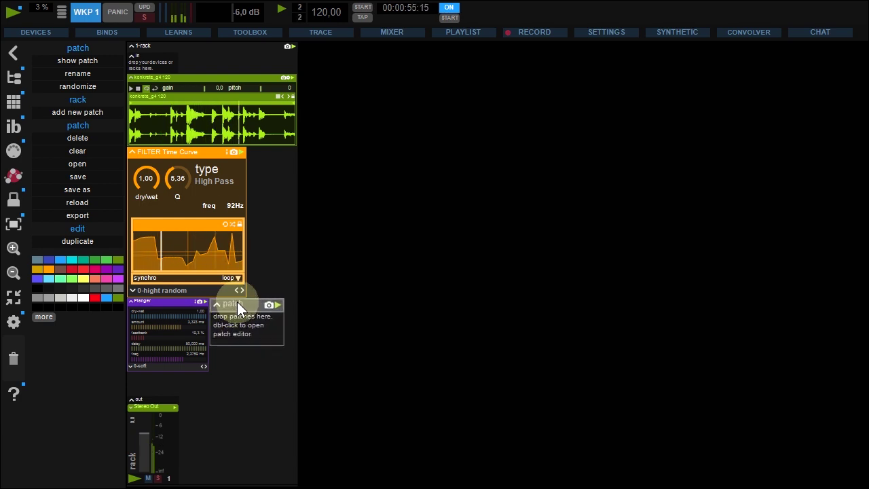
{"action": "left_click_drag", "start_coordinate": [236, 301], "coordinate": [14, 363]}
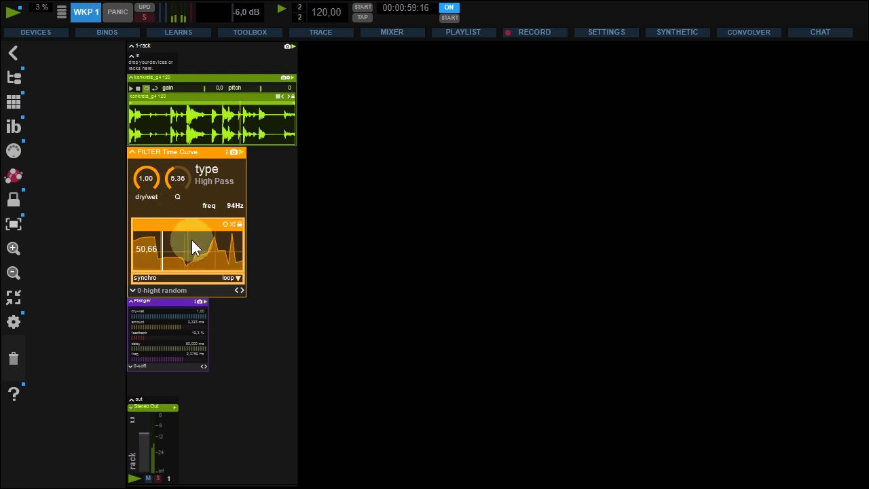
In the FILTER Time Curve patch, wire a new Knob (−80 to 12 dB) into the Filter's gain
{"action": "double_click", "coordinate": [198, 152]}
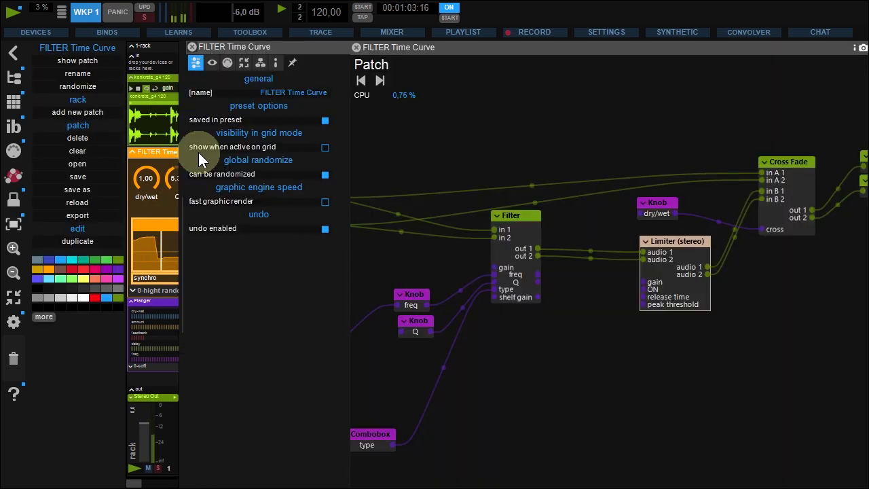
{"action": "left_click_drag", "start_coordinate": [539, 332], "coordinate": [723, 323]}
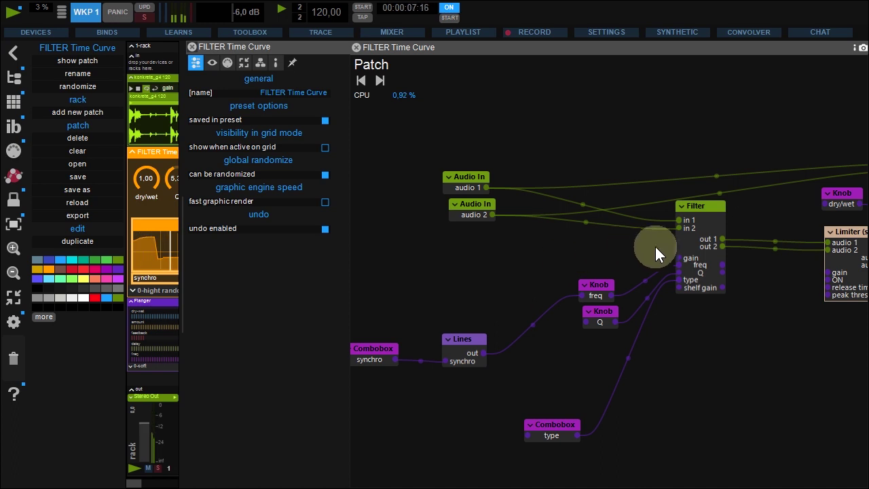
{"action": "left_click", "coordinate": [681, 261]}
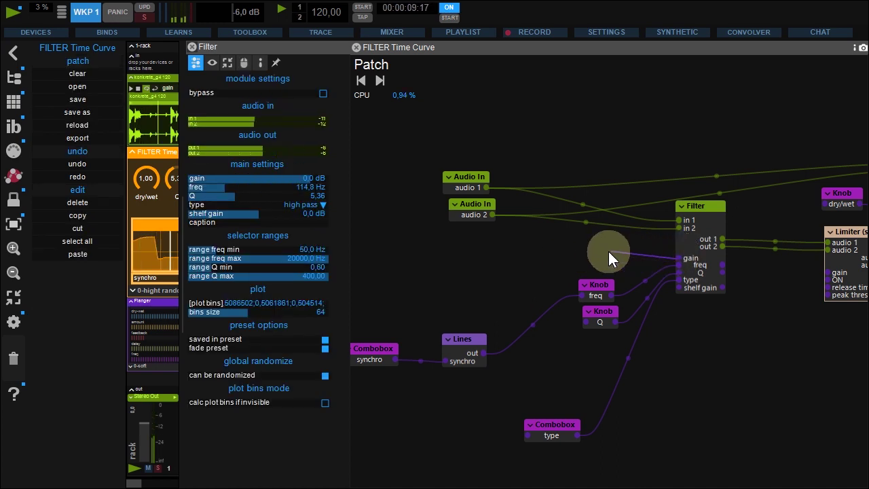
{"action": "left_click_drag", "start_coordinate": [608, 251], "coordinate": [581, 239]}
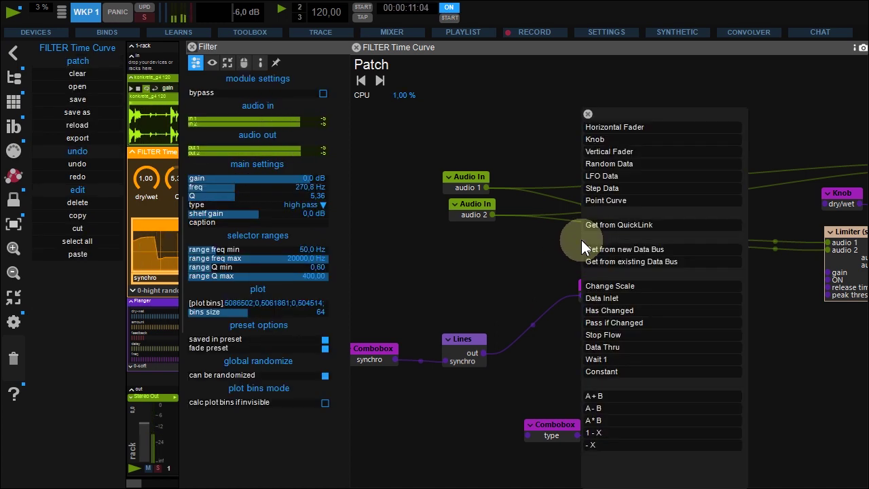
{"action": "left_click", "coordinate": [600, 140]}
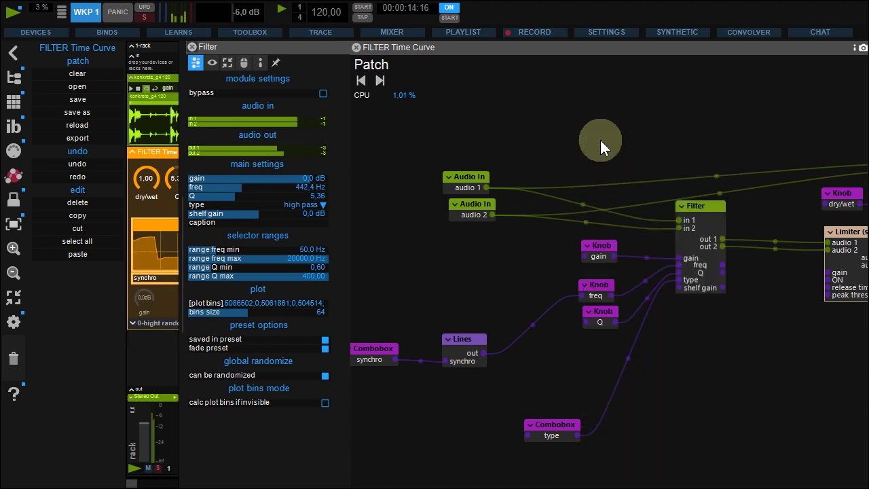
{"action": "left_click", "coordinate": [600, 249]}
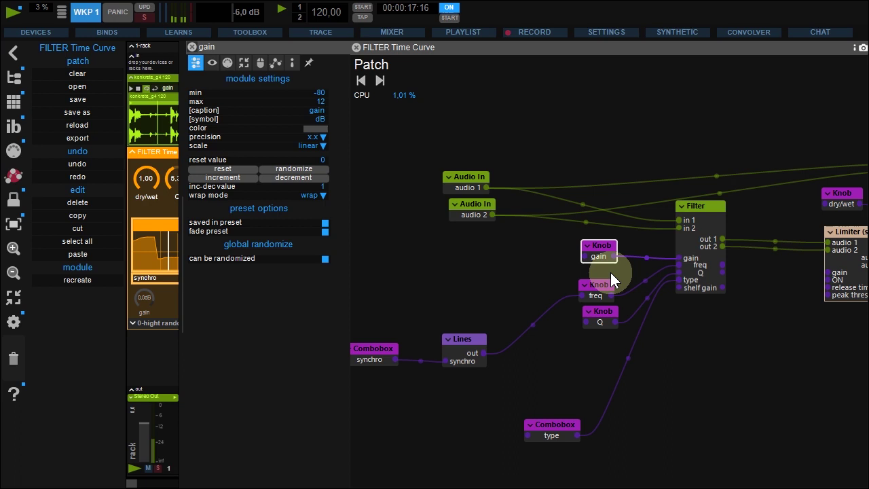
Colour the filter's gain knob red, set gain to 12,0 dB and dry/wet to 0,45
{"action": "left_click", "coordinate": [358, 48]}
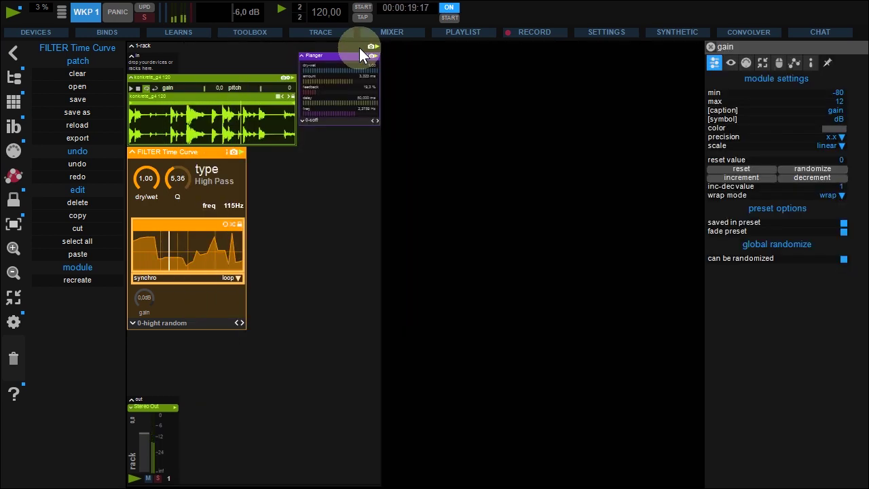
{"action": "left_click", "coordinate": [142, 292]}
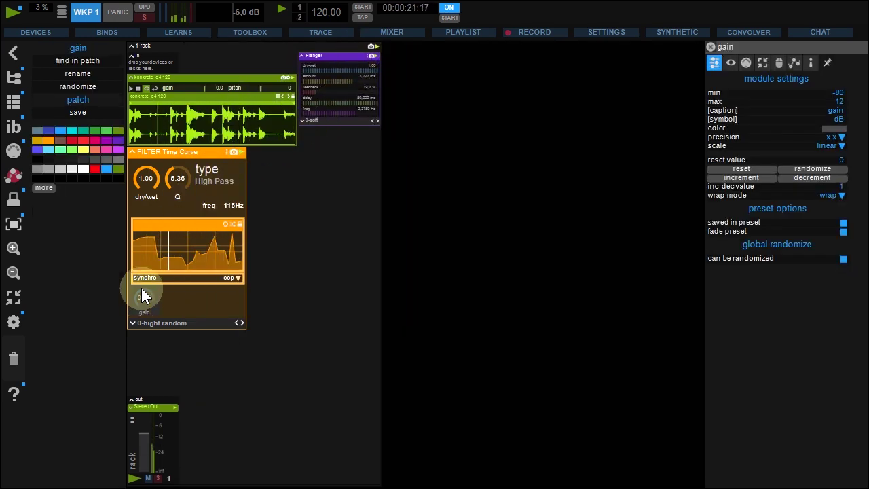
{"action": "left_click", "coordinate": [96, 169]}
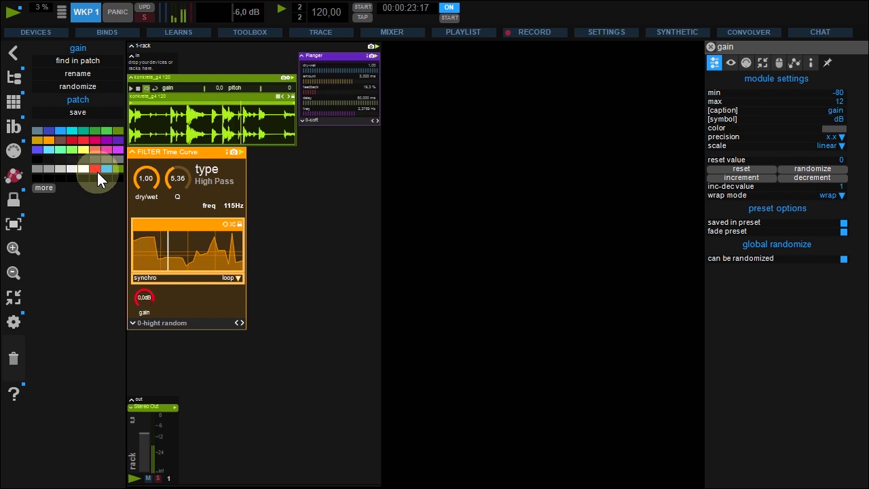
{"action": "left_click_drag", "start_coordinate": [150, 292], "coordinate": [150, 197]}
{"action": "left_click", "coordinate": [147, 165]}
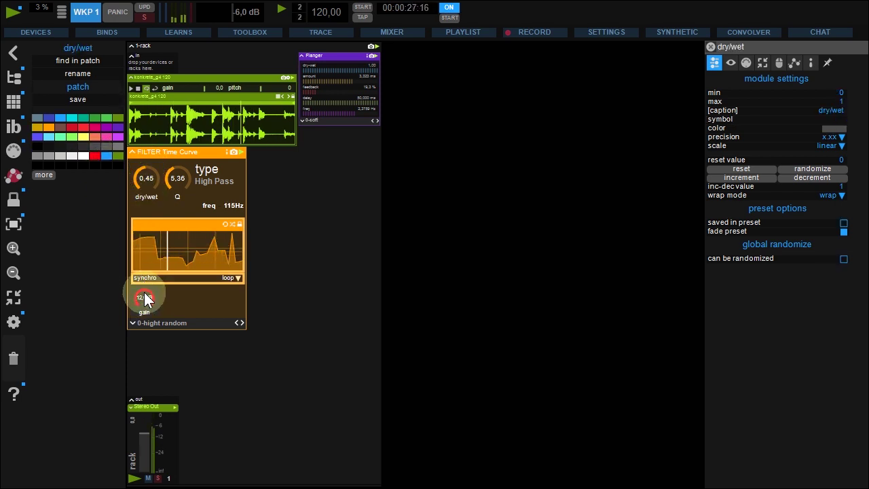
{"action": "mouse_move", "coordinate": [146, 298]}
{"action": "left_mouse_down"}
{"action": "mouse_move", "coordinate": [143, 329]}
{"action": "mouse_move", "coordinate": [141, 311]}
{"action": "left_mouse_up"}
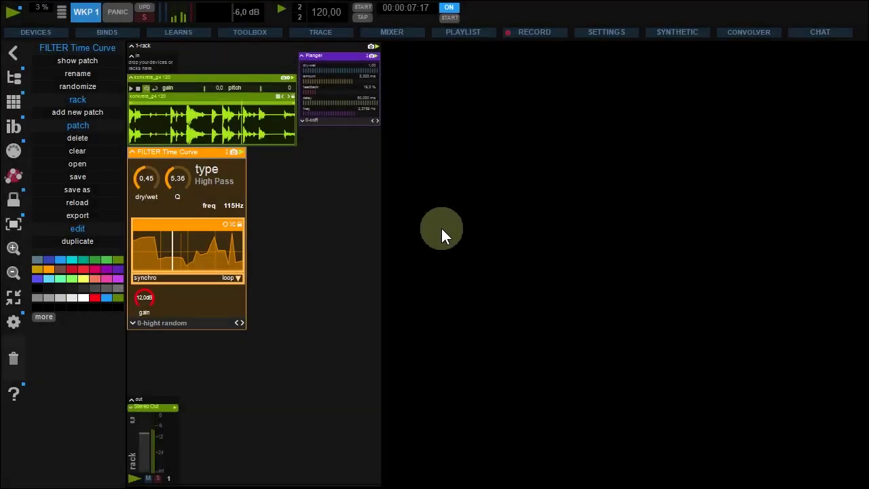
Add 2-rack and load male poem.wav from Usine Sounds > Various > Voice into a Normal Sampler
{"action": "left_click", "coordinate": [494, 234]}
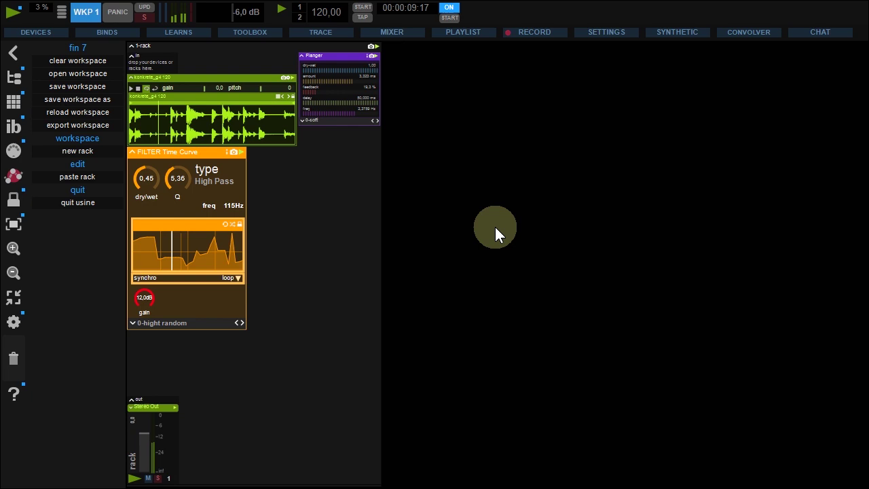
{"action": "left_click", "coordinate": [86, 154]}
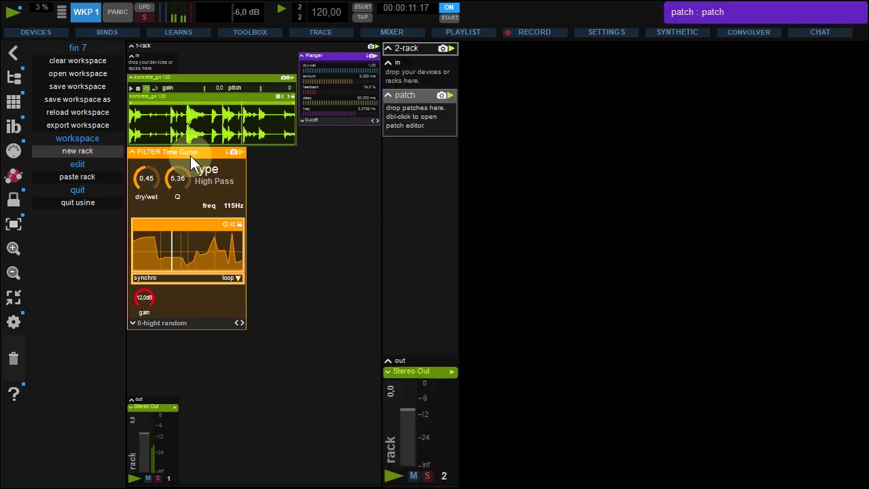
{"action": "left_click", "coordinate": [19, 78]}
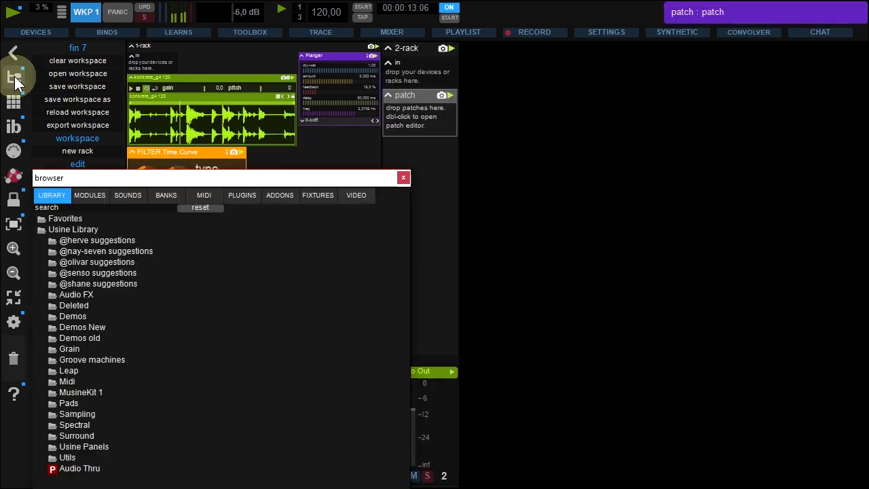
{"action": "left_click", "coordinate": [125, 196]}
{"action": "left_click", "coordinate": [75, 317]}
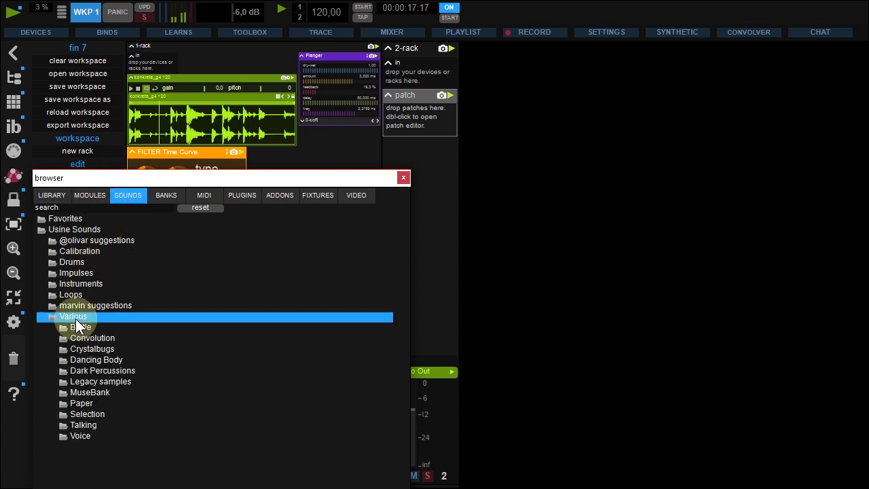
{"action": "left_click", "coordinate": [84, 435]}
{"action": "left_click_drag", "start_coordinate": [109, 458], "coordinate": [431, 113]}
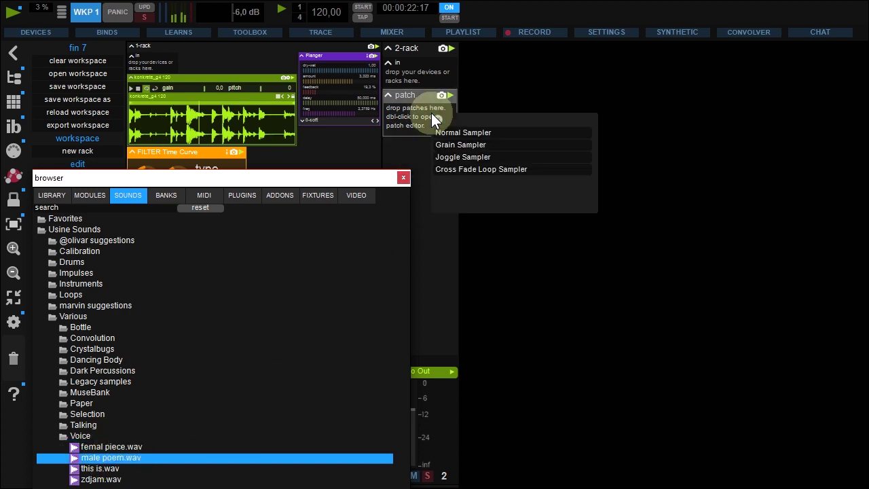
{"action": "left_click", "coordinate": [470, 132]}
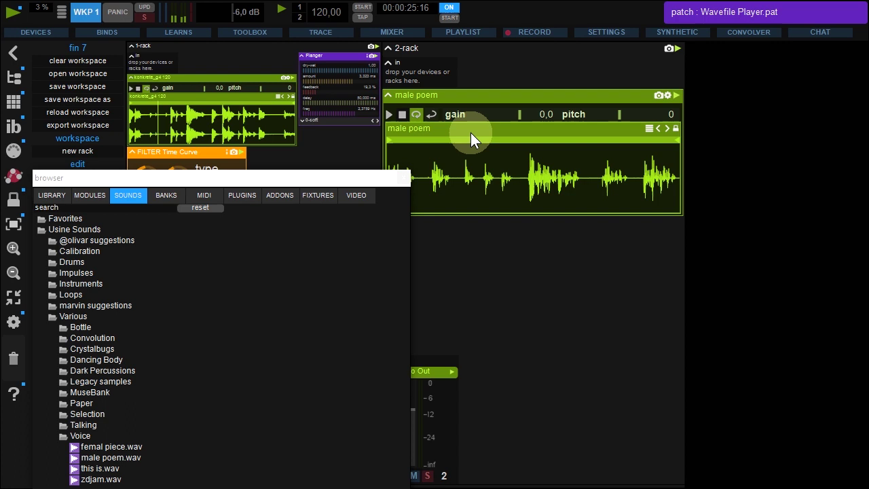
Add PAN Doppler from Audio FX > Panoramic after the male poem sampler in 2-rack
{"action": "left_click", "coordinate": [52, 198]}
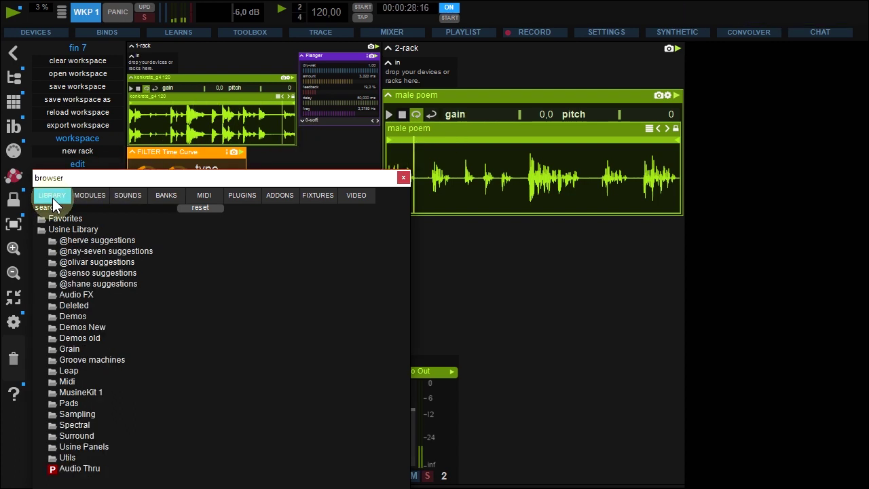
{"action": "left_click", "coordinate": [78, 296]}
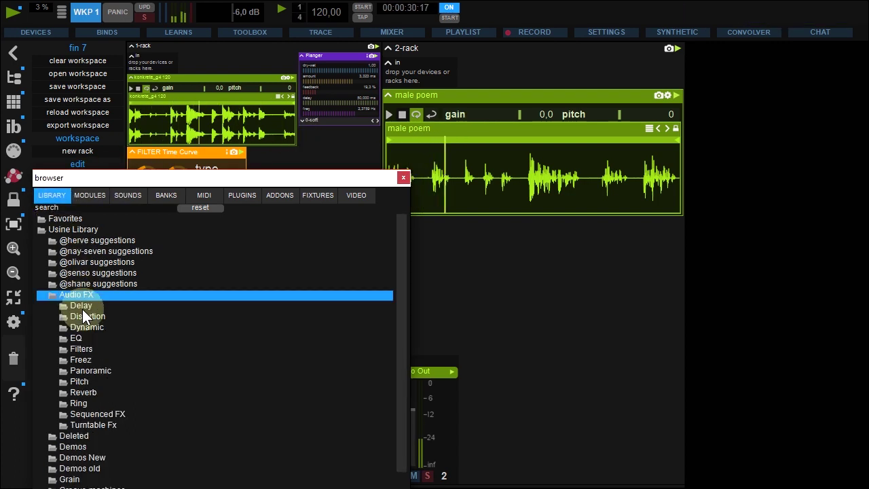
{"action": "left_click", "coordinate": [100, 371]}
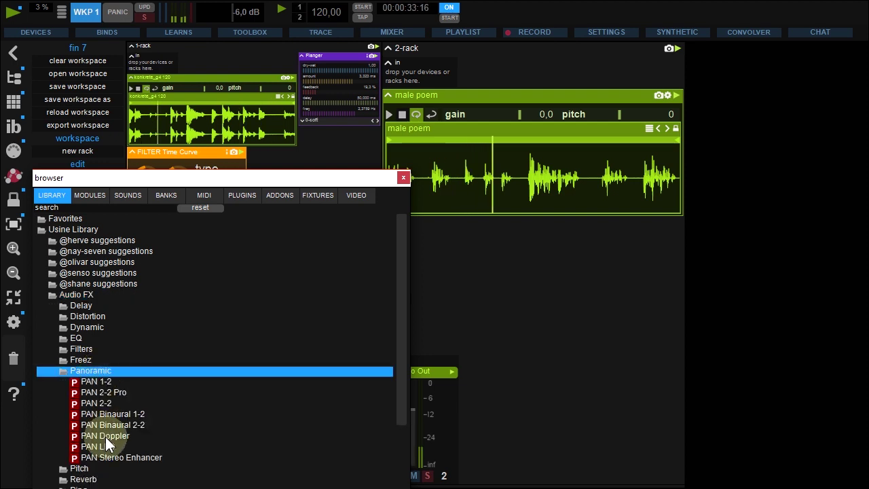
{"action": "left_click_drag", "start_coordinate": [105, 436], "coordinate": [475, 270]}
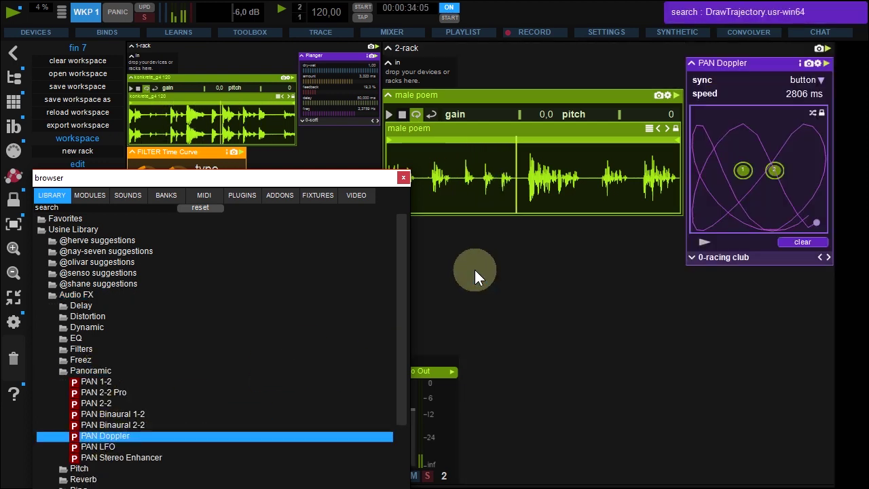
{"action": "left_click", "coordinate": [407, 179]}
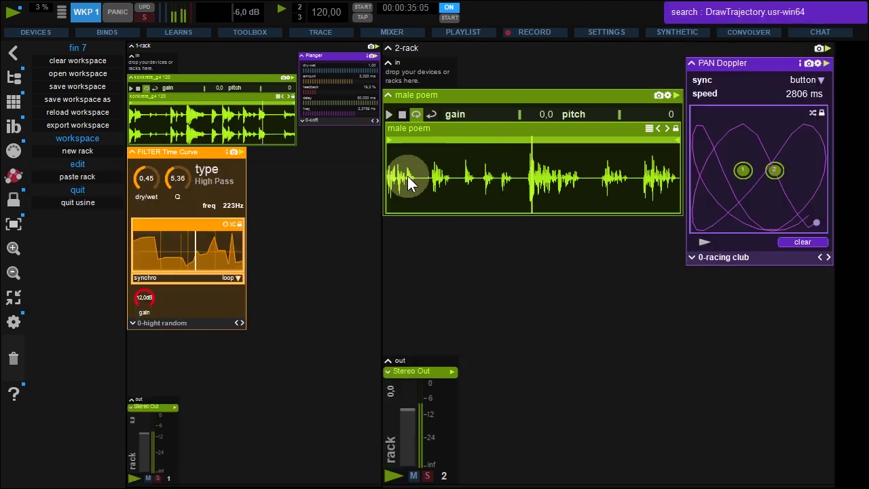
Set PAN Doppler's sync mode to loop
{"action": "left_click", "coordinate": [787, 80]}
{"action": "left_click", "coordinate": [780, 90]}
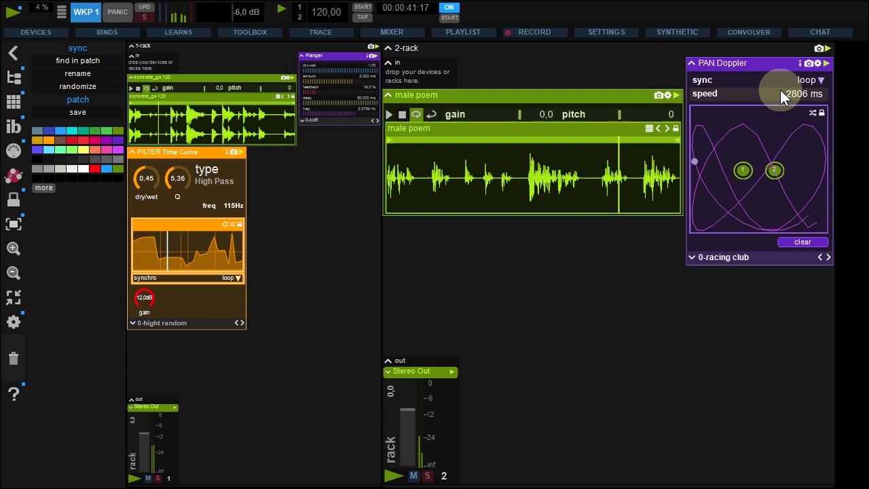
{"action": "left_click", "coordinate": [625, 50]}
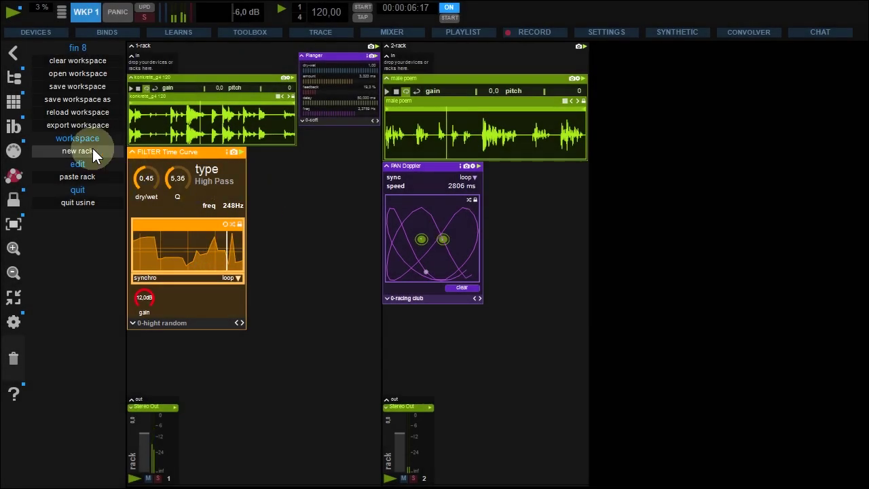
Create 3-rack and place the Reverb effect from Audio FX > Reverb into it
{"action": "left_click", "coordinate": [92, 151]}
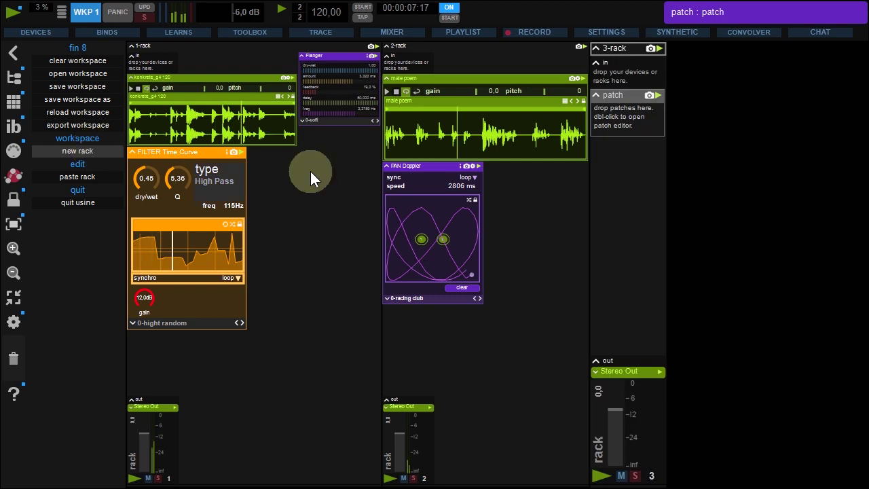
{"action": "double_click", "coordinate": [588, 187]}
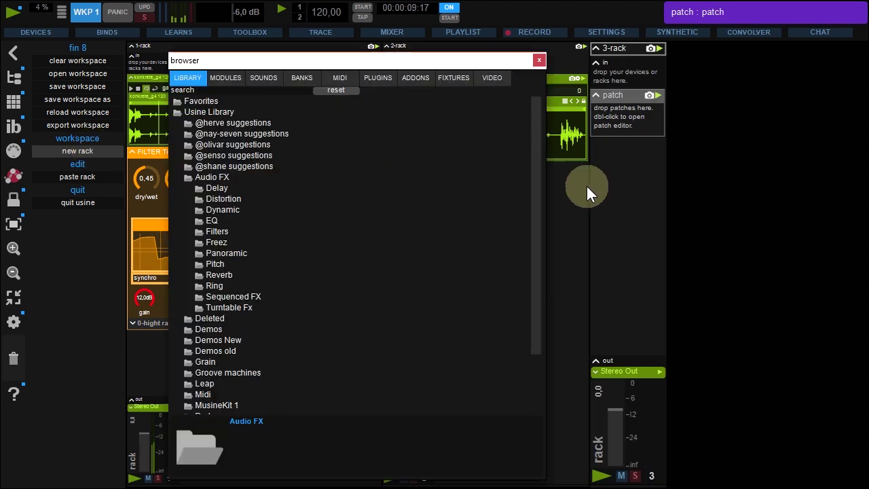
{"action": "left_click", "coordinate": [224, 275]}
{"action": "left_click_drag", "start_coordinate": [230, 296], "coordinate": [618, 124]}
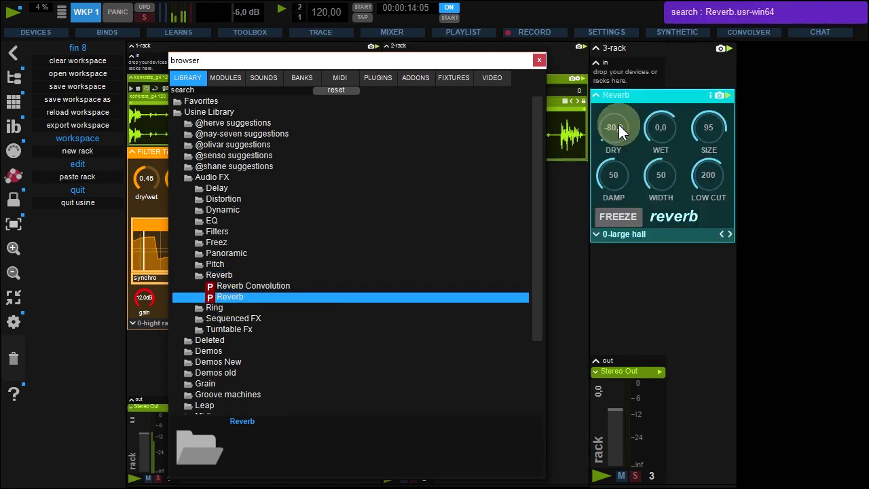
{"action": "left_click", "coordinate": [539, 59]}
{"action": "left_click", "coordinate": [246, 49]}
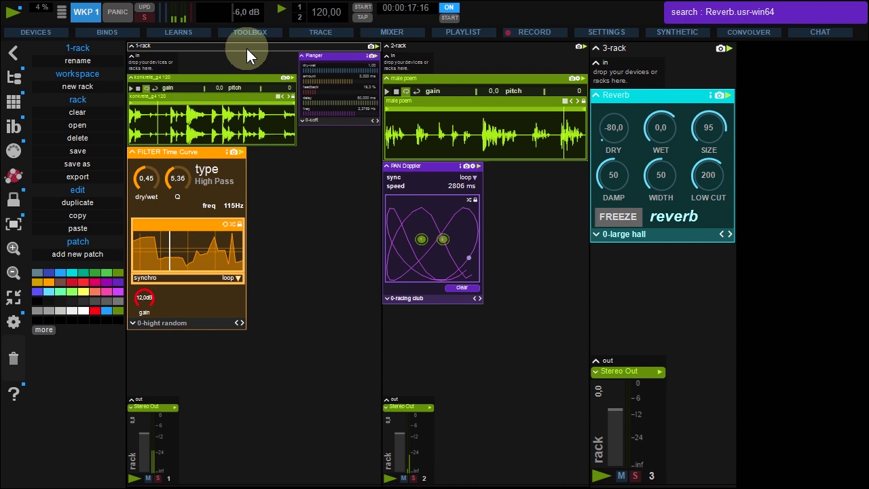
Colour 1-rack red, 2-rack yellow and 3-rack blue from the left palette
{"action": "left_click", "coordinate": [77, 279]}
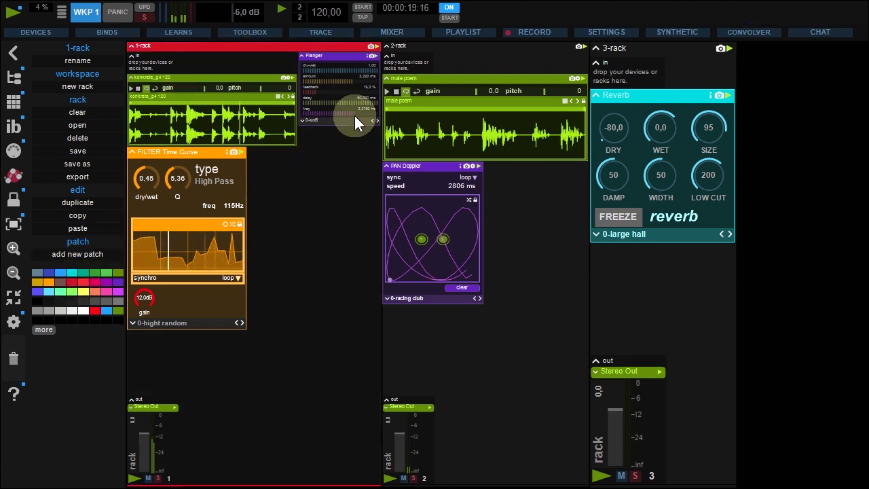
{"action": "left_click", "coordinate": [428, 49]}
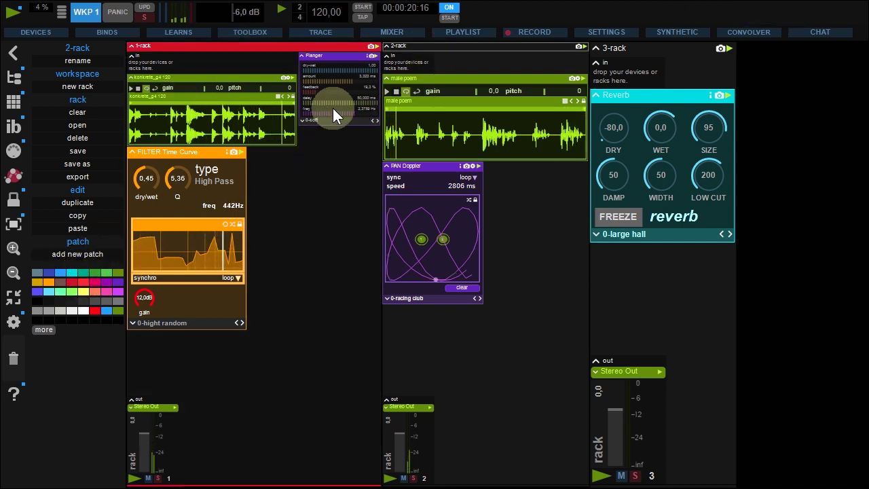
{"action": "left_click", "coordinate": [86, 291]}
{"action": "left_click", "coordinate": [631, 51]}
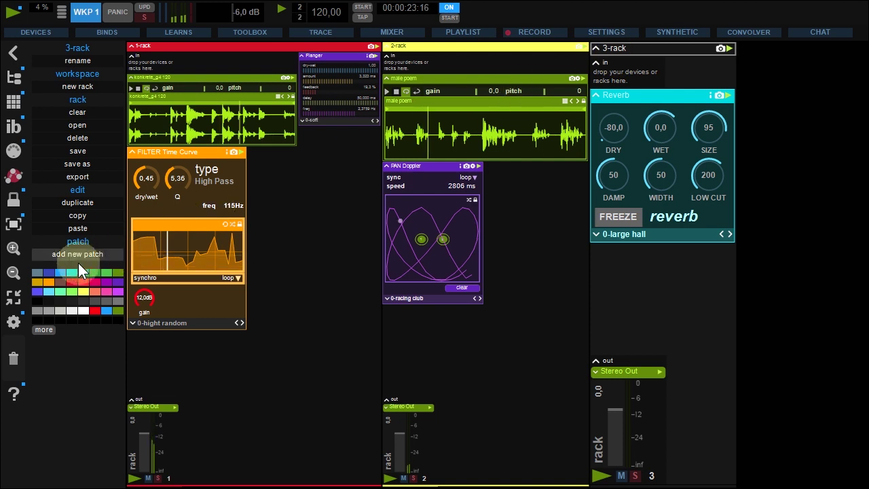
{"action": "left_click", "coordinate": [52, 275]}
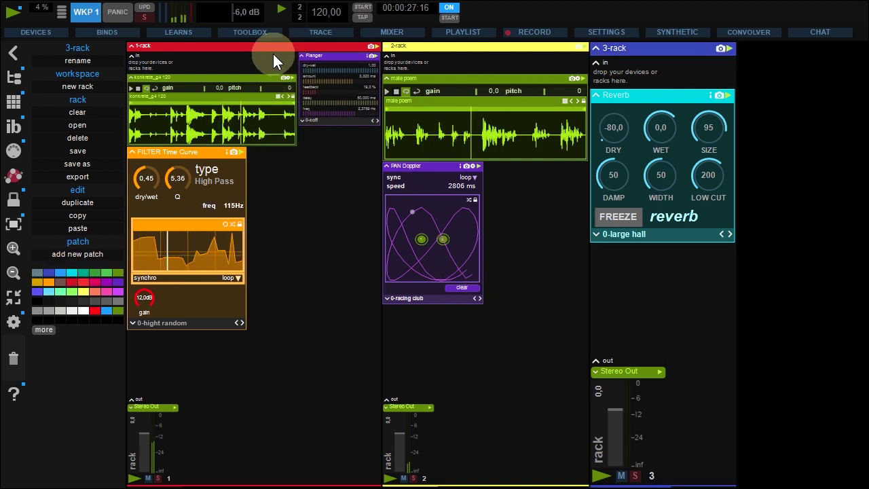
Route 1-rack and 2-rack into the reverb rack's input, then move the male poem rack first
{"action": "left_click_drag", "start_coordinate": [266, 47], "coordinate": [605, 77]}
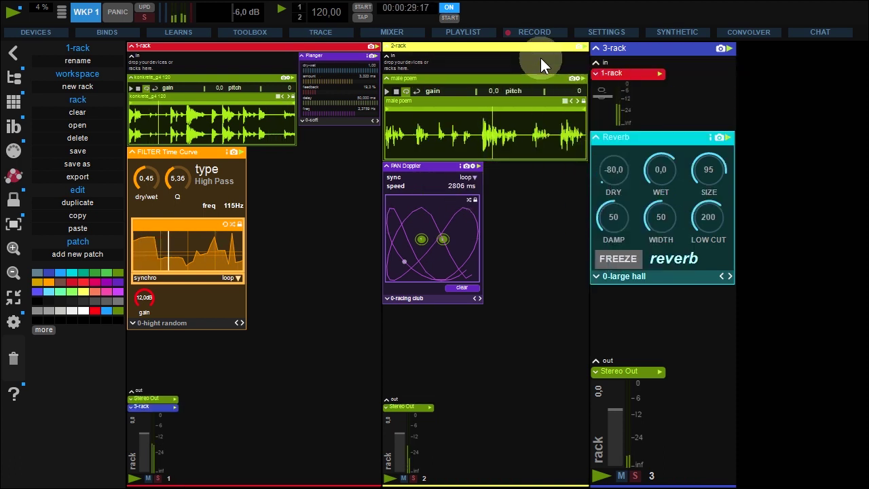
{"action": "left_click_drag", "start_coordinate": [520, 47], "coordinate": [613, 75]}
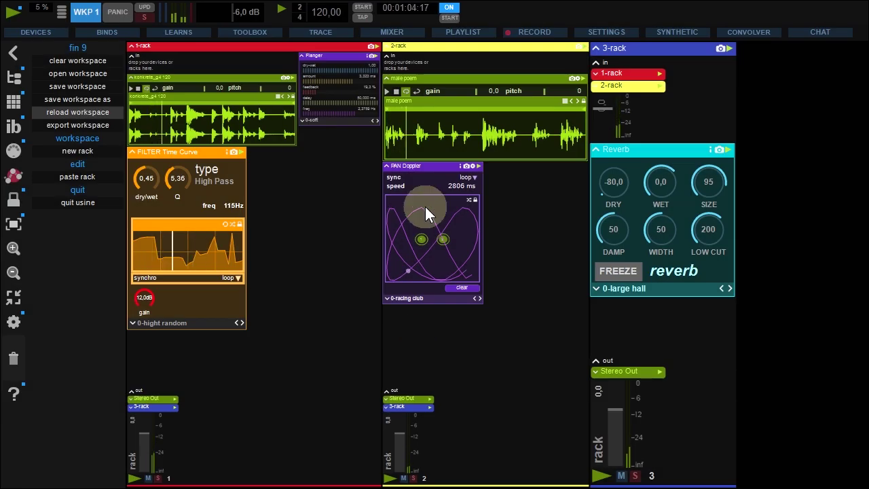
{"action": "left_click_drag", "start_coordinate": [439, 47], "coordinate": [302, 45]}
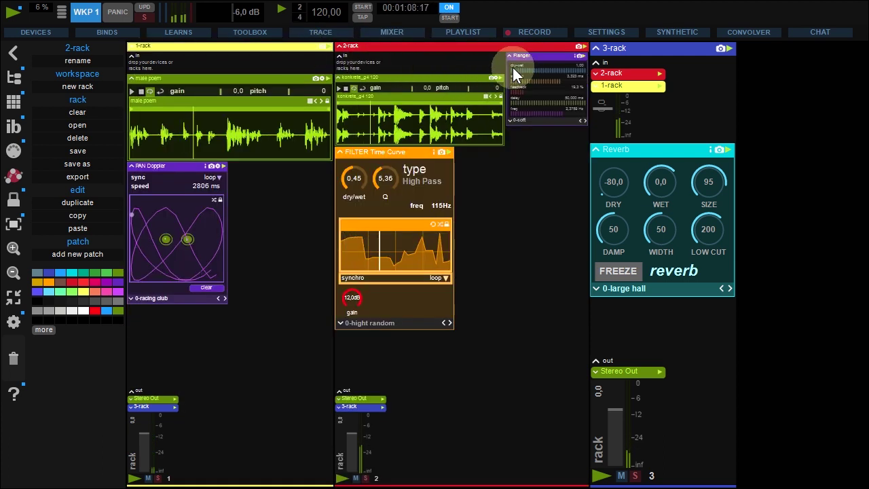
Move the Flanger before FILTER Time Curve and collapse the reverb rack and Flanger
{"action": "left_click_drag", "start_coordinate": [525, 53], "coordinate": [406, 148]}
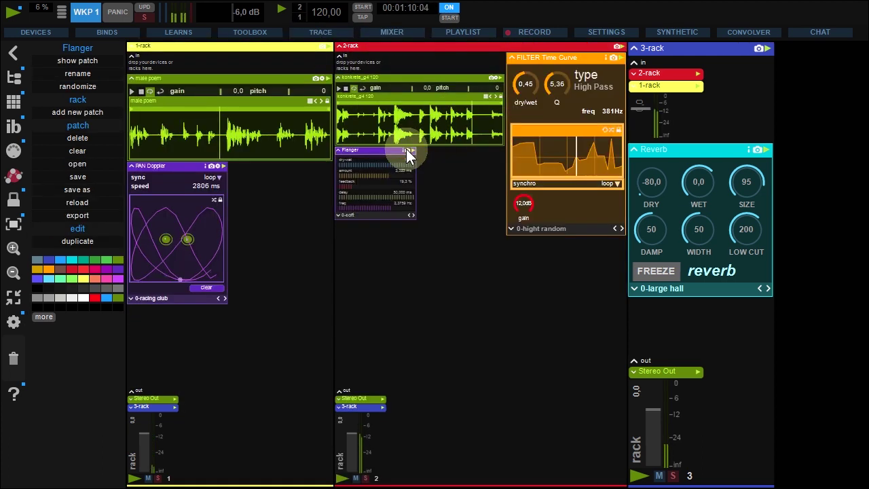
{"action": "left_click", "coordinate": [631, 49]}
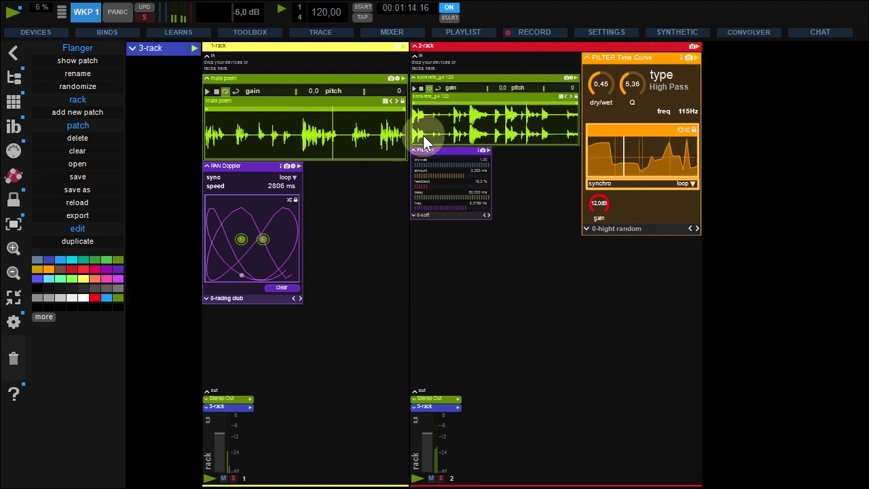
{"action": "left_click", "coordinate": [414, 149]}
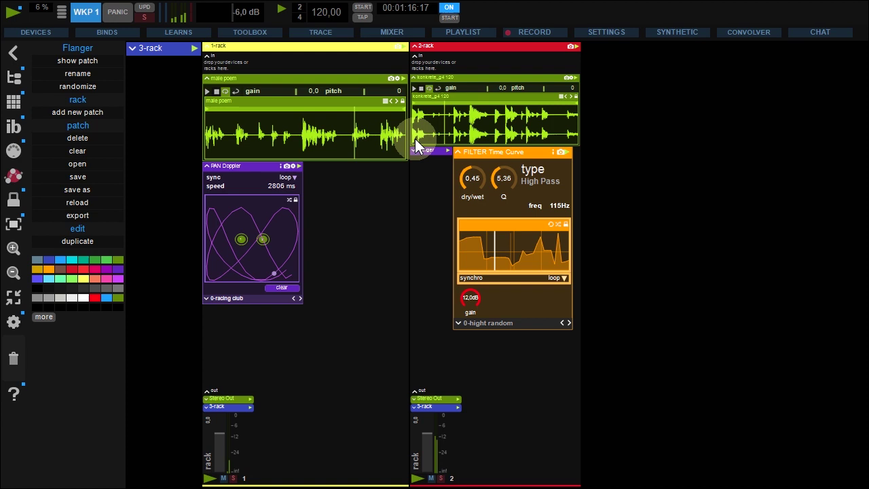
Fold away both racks' input and output sections and widen the male poem and konkrete racks
{"action": "left_click", "coordinate": [416, 56]}
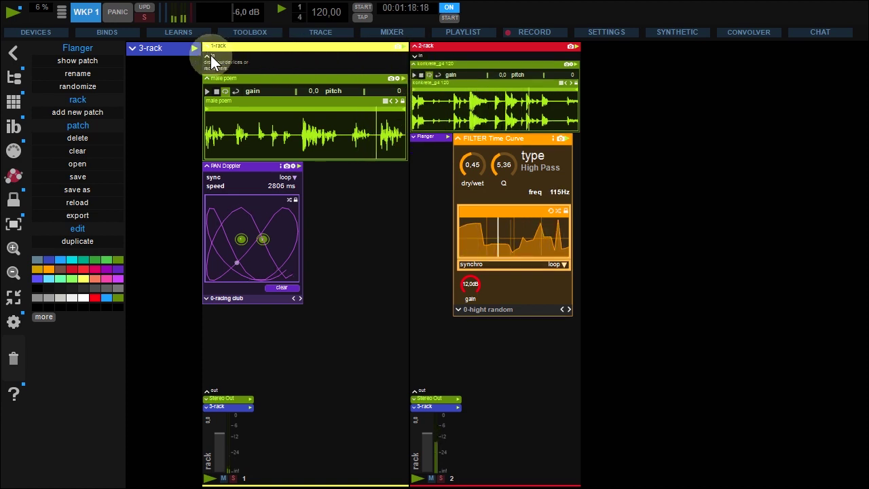
{"action": "left_click", "coordinate": [209, 56]}
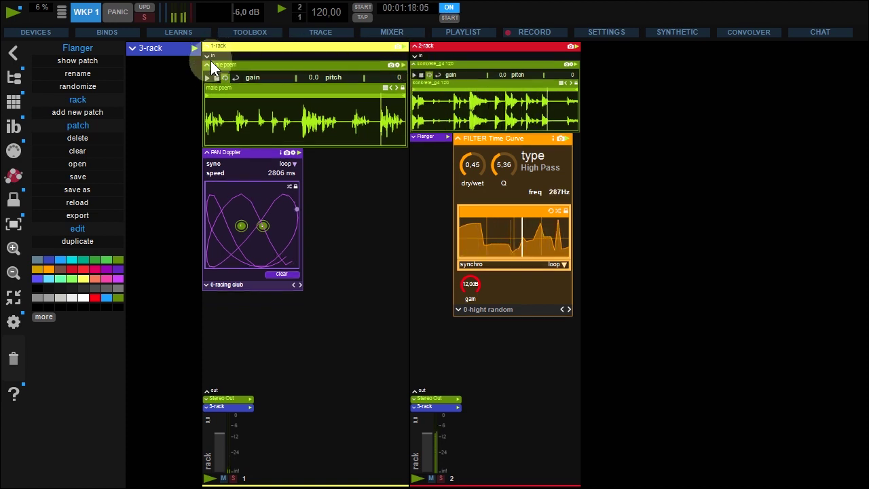
{"action": "left_click", "coordinate": [207, 390]}
{"action": "left_click", "coordinate": [414, 390]}
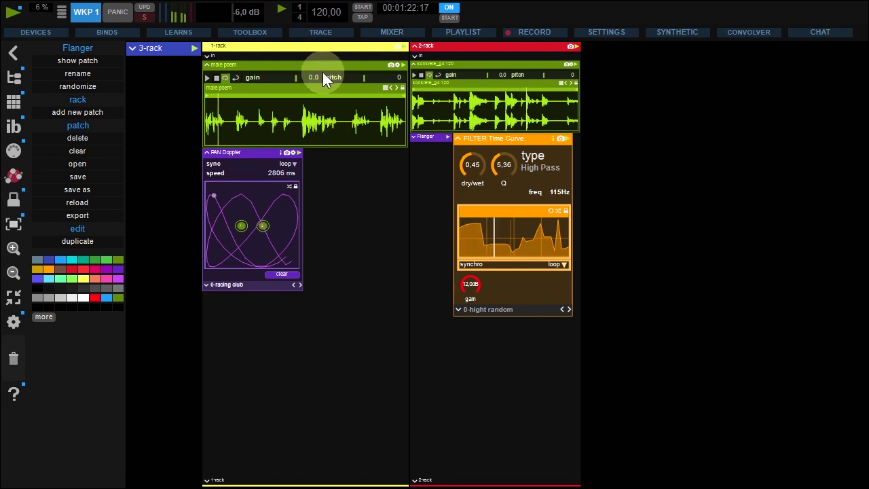
{"action": "double_click", "coordinate": [320, 48]}
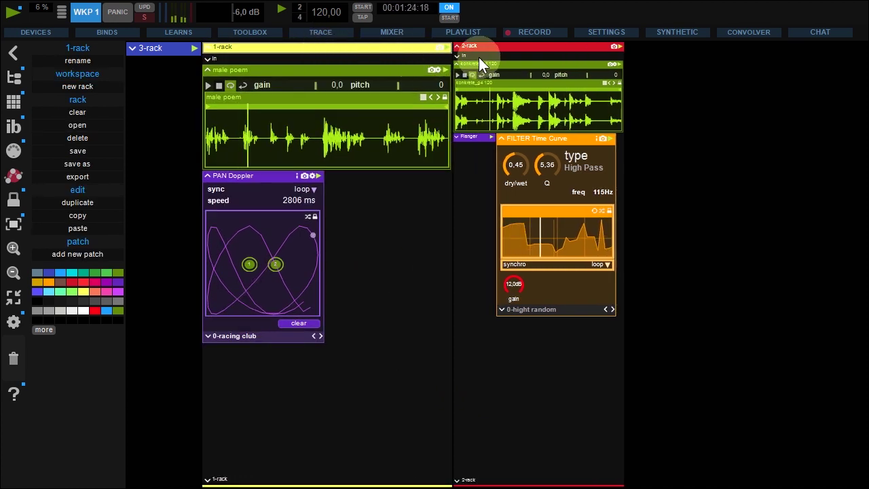
{"action": "double_click", "coordinate": [497, 49]}
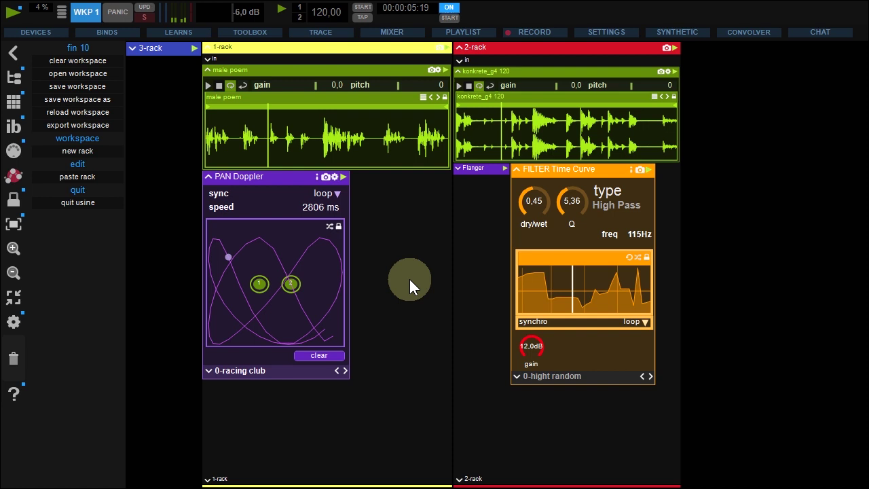
Try PAN Doppler presets 1-call the police and 2-sikit, settling on 0-racing club
{"action": "left_click", "coordinate": [208, 370]}
{"action": "left_click", "coordinate": [225, 394]}
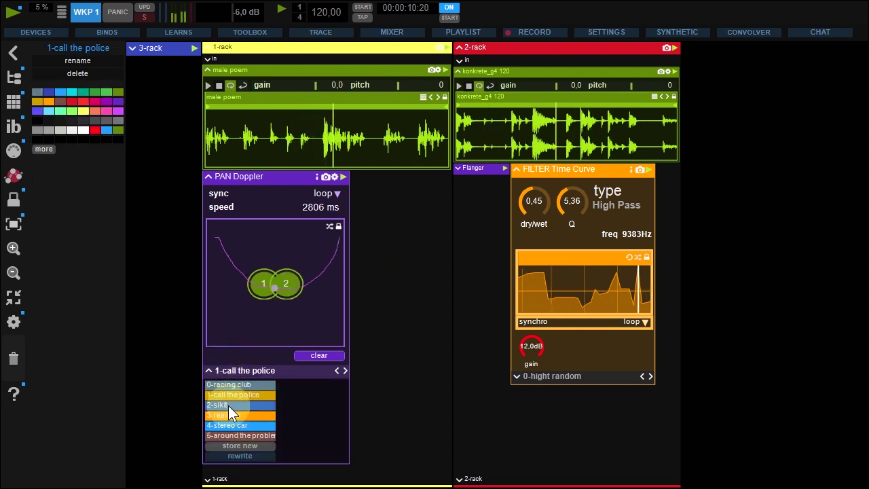
{"action": "left_click", "coordinate": [228, 405]}
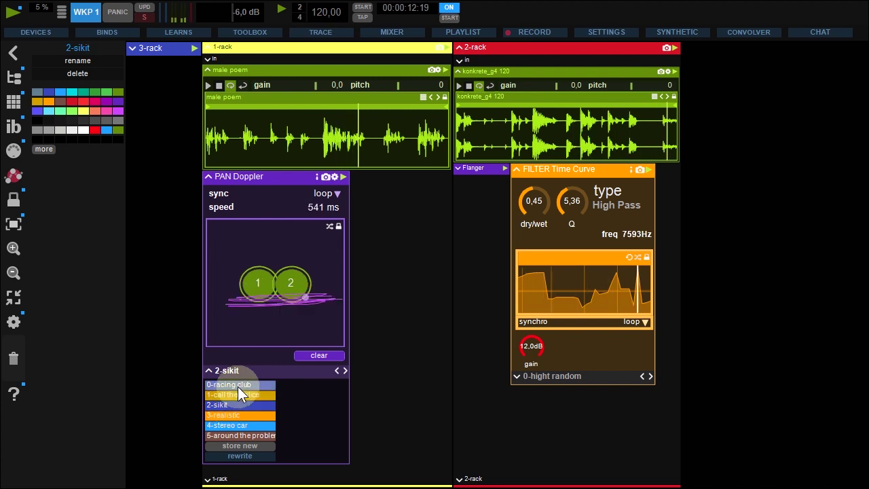
{"action": "left_click", "coordinate": [237, 386]}
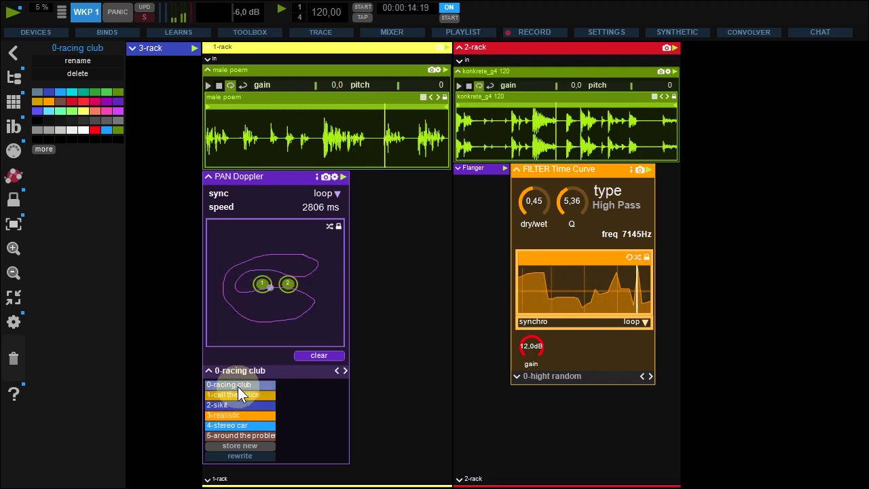
{"action": "left_click", "coordinate": [305, 267]}
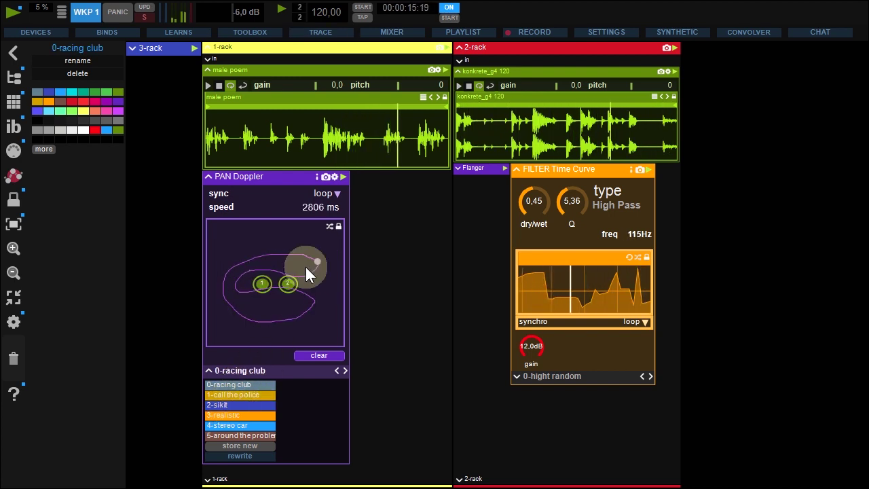
{"action": "left_click", "coordinate": [326, 176]}
{"action": "left_click", "coordinate": [325, 177]}
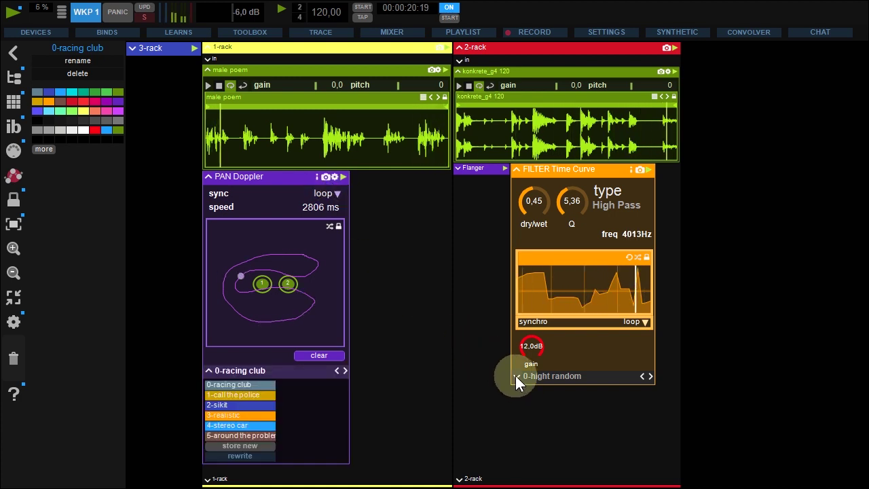
Expand FILTER Time Curve's stored presets and begin editing its curve
{"action": "left_click", "coordinate": [534, 377]}
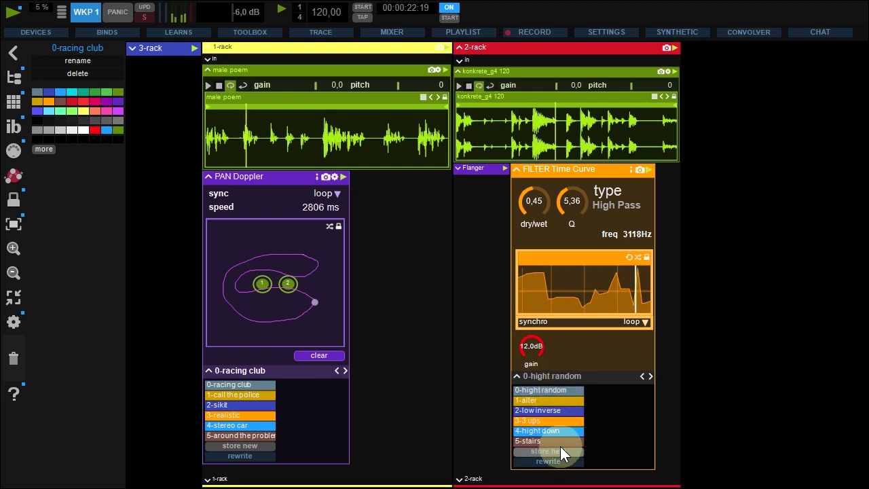
{"action": "left_click", "coordinate": [560, 401]}
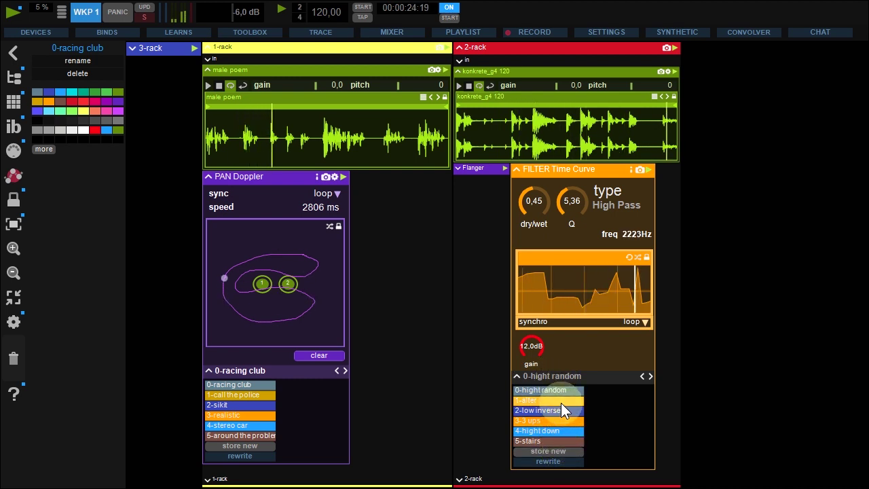
{"action": "left_click", "coordinate": [523, 299]}
Draw a new filter curve and store it as a preset renamed 'mine' (6-mine)
{"action": "mouse_move", "coordinate": [522, 297]}
{"action": "left_mouse_down"}
{"action": "mouse_move", "coordinate": [553, 265]}
{"action": "mouse_move", "coordinate": [564, 302]}
{"action": "mouse_move", "coordinate": [578, 304]}
{"action": "mouse_move", "coordinate": [595, 290]}
{"action": "mouse_move", "coordinate": [604, 261]}
{"action": "mouse_move", "coordinate": [611, 322]}
{"action": "mouse_move", "coordinate": [631, 268]}
{"action": "mouse_move", "coordinate": [639, 325]}
{"action": "mouse_move", "coordinate": [660, 305]}
{"action": "mouse_move", "coordinate": [665, 276]}
{"action": "left_mouse_up"}
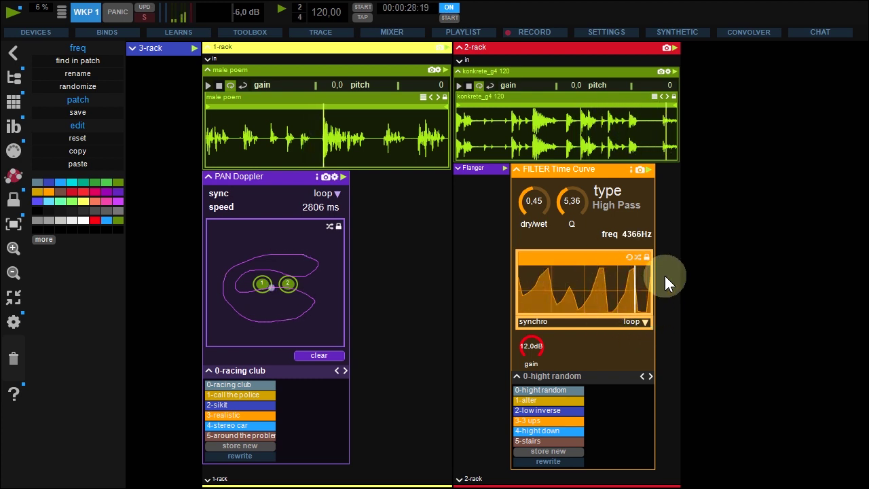
{"action": "left_click", "coordinate": [565, 391]}
{"action": "left_click", "coordinate": [553, 448]}
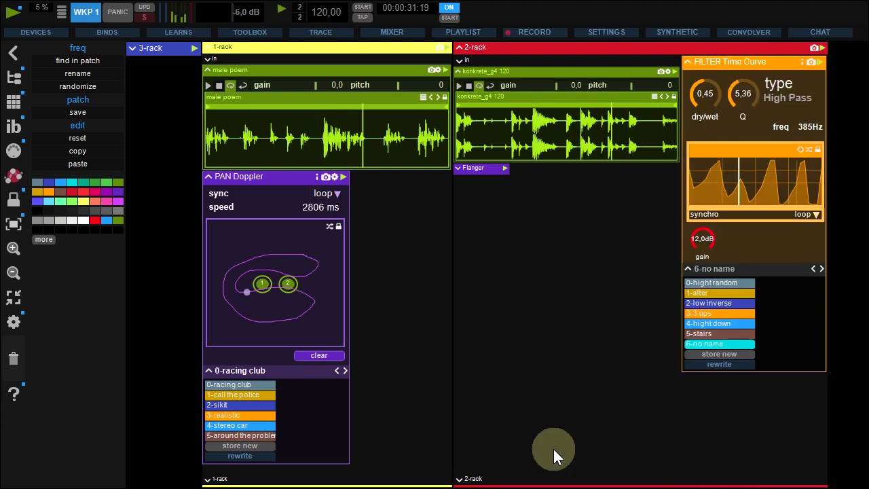
{"action": "left_click", "coordinate": [706, 343]}
{"action": "left_click", "coordinate": [89, 59]}
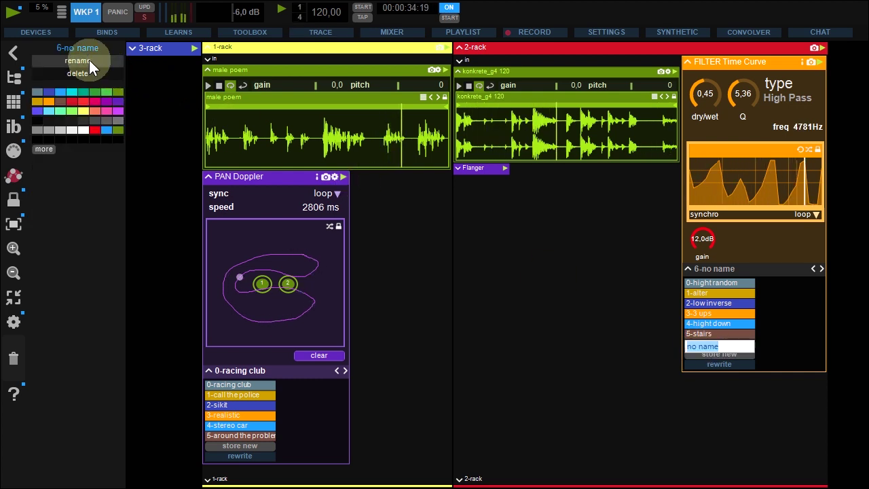
{"action": "type", "text": "mine"}
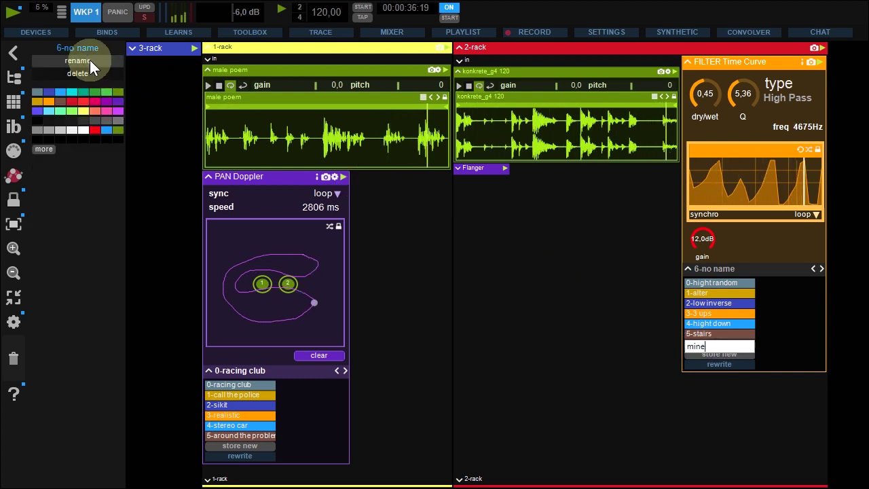
{"action": "key", "text": "Return"}
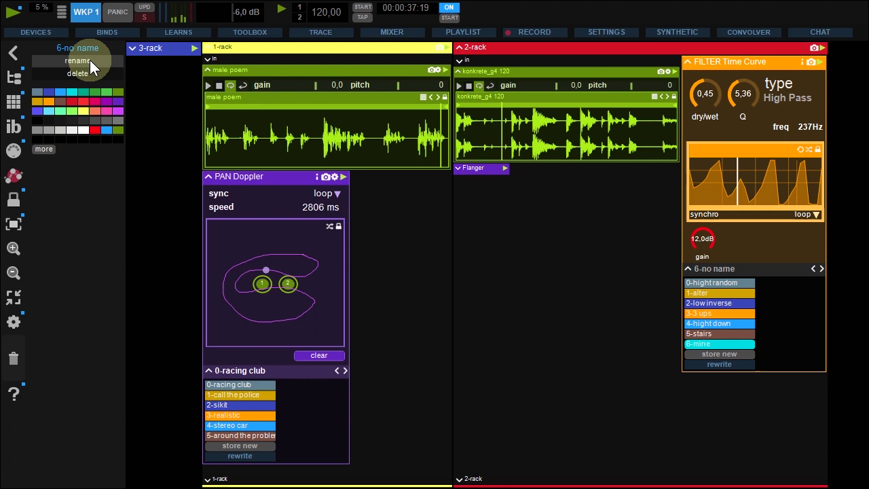
Compare 4-hight down and 5-stairs against 6-mine, then drag 6-mine to the trash
{"action": "left_click", "coordinate": [705, 333]}
{"action": "left_click", "coordinate": [705, 323]}
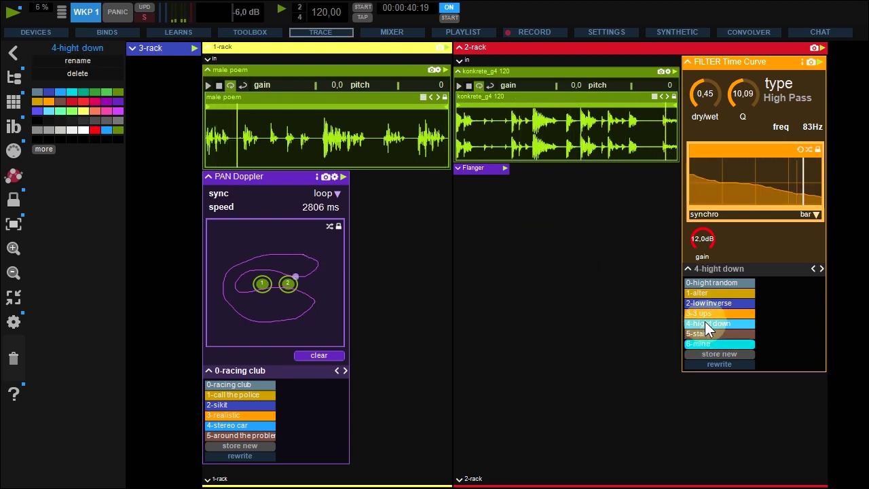
{"action": "left_click", "coordinate": [704, 314]}
{"action": "left_click", "coordinate": [708, 343]}
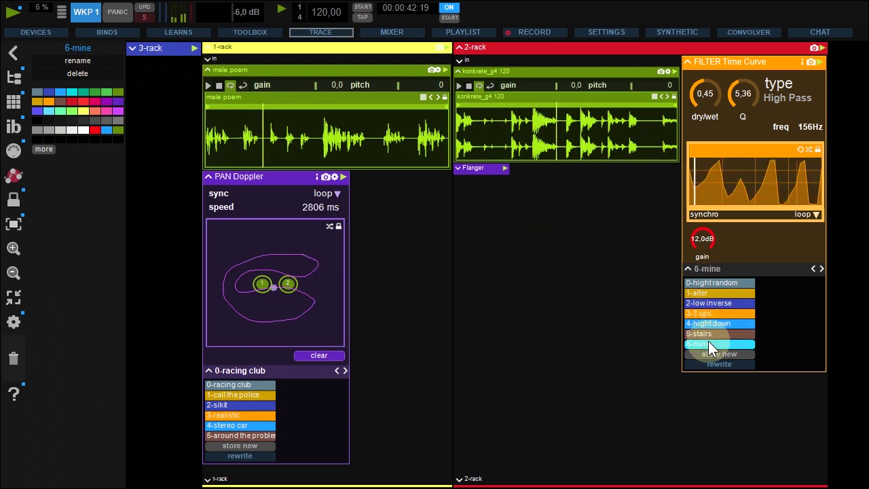
{"action": "left_click", "coordinate": [709, 334]}
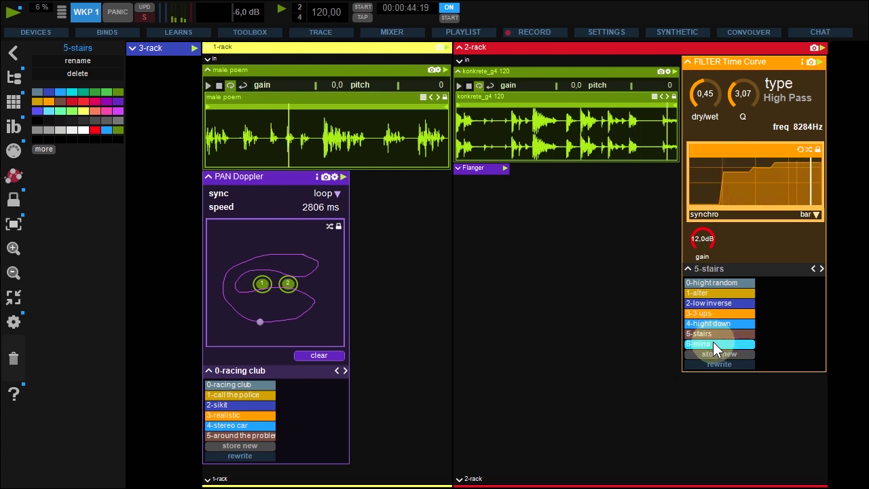
{"action": "left_click_drag", "start_coordinate": [713, 342], "coordinate": [15, 358]}
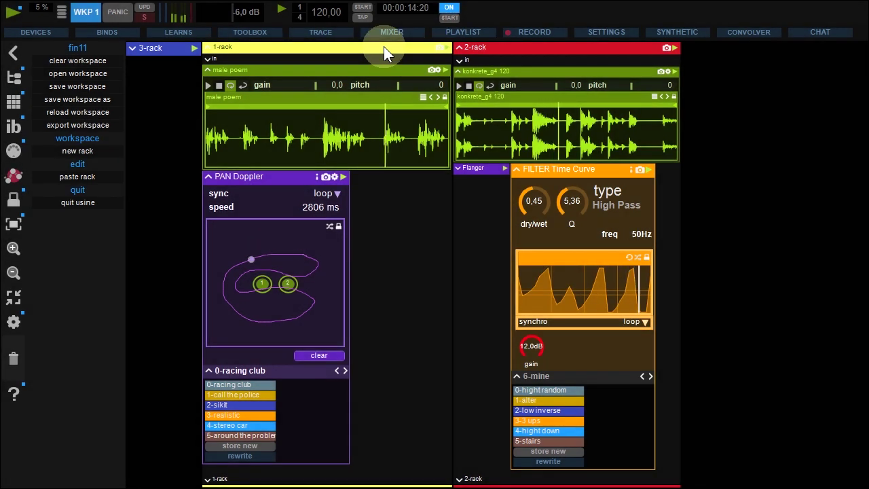
Trash the PAN Doppler from 1-rack, confirm with Oui, then restore it from the trash into 1-rack
{"action": "left_click_drag", "start_coordinate": [284, 172], "coordinate": [13, 355]}
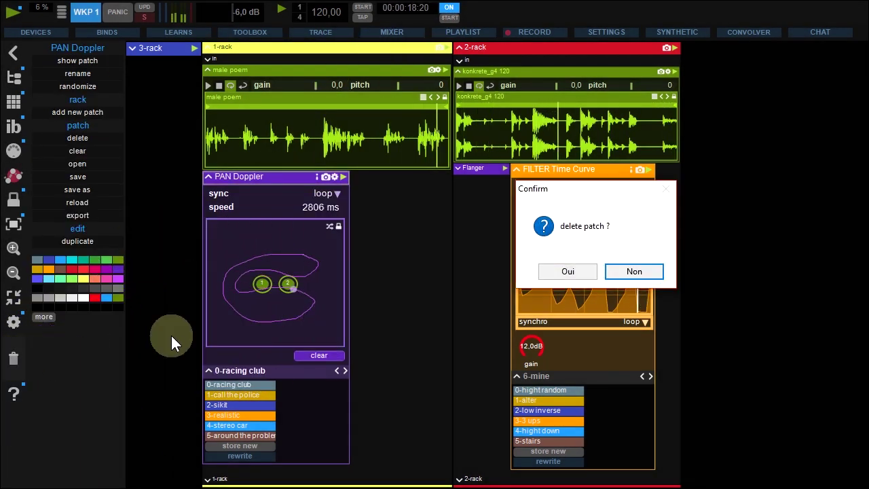
{"action": "left_click", "coordinate": [566, 271]}
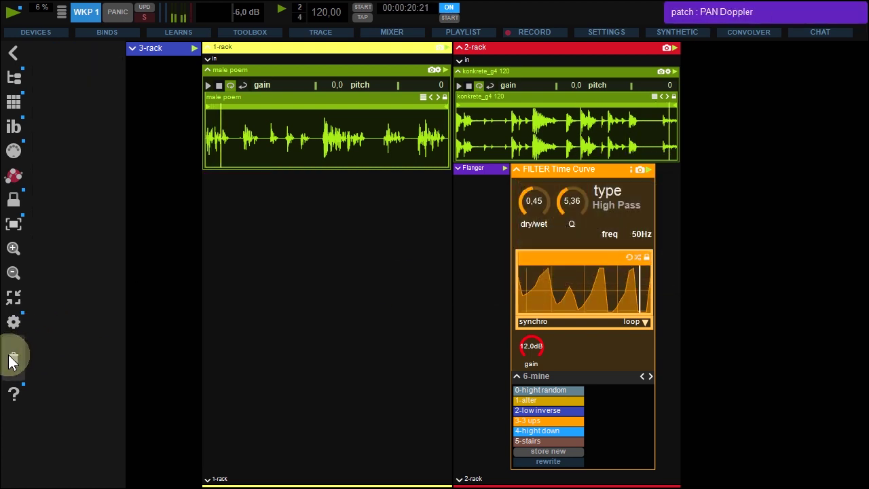
{"action": "left_click", "coordinate": [13, 358]}
{"action": "left_click", "coordinate": [705, 133]}
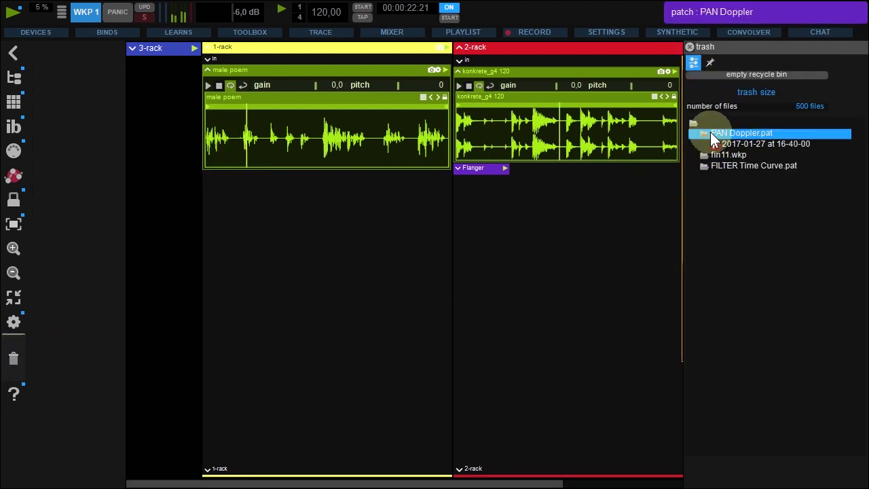
{"action": "left_click_drag", "start_coordinate": [725, 145], "coordinate": [319, 225]}
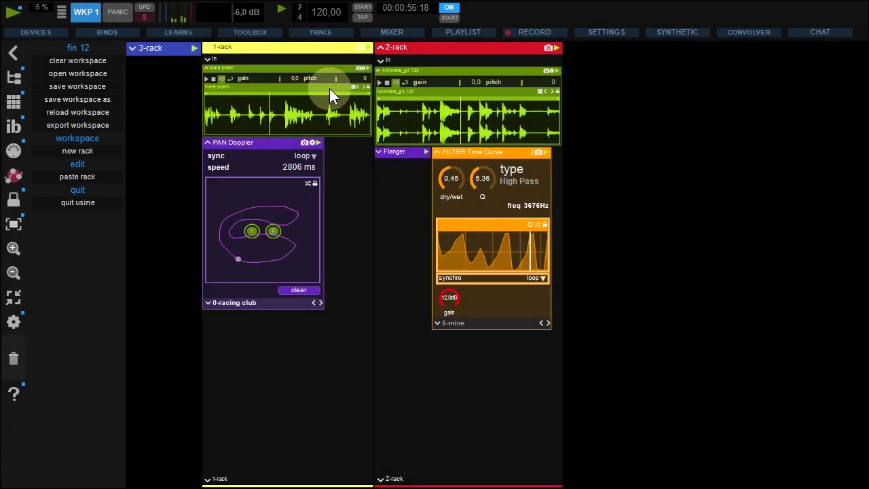
Duplicate 1-rack as rack 4 and copy 2-rack's FILTER Time Curve into it
{"action": "left_click", "coordinate": [285, 48]}
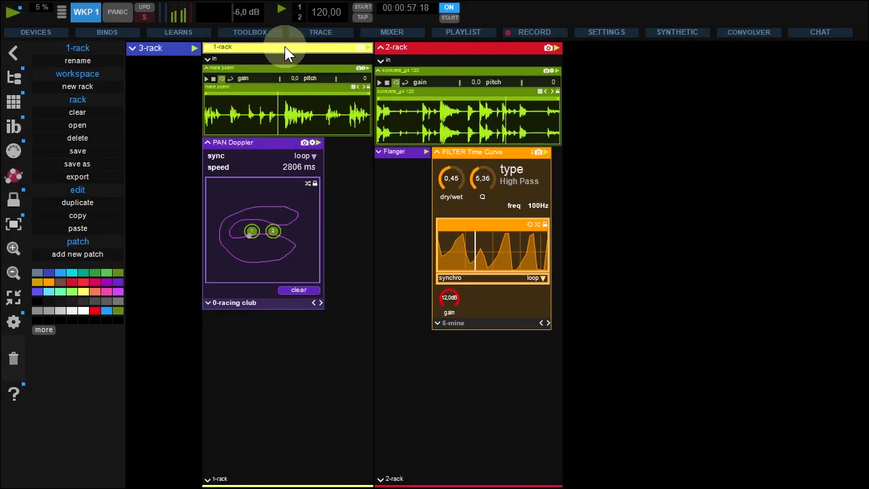
{"action": "left_click", "coordinate": [85, 201]}
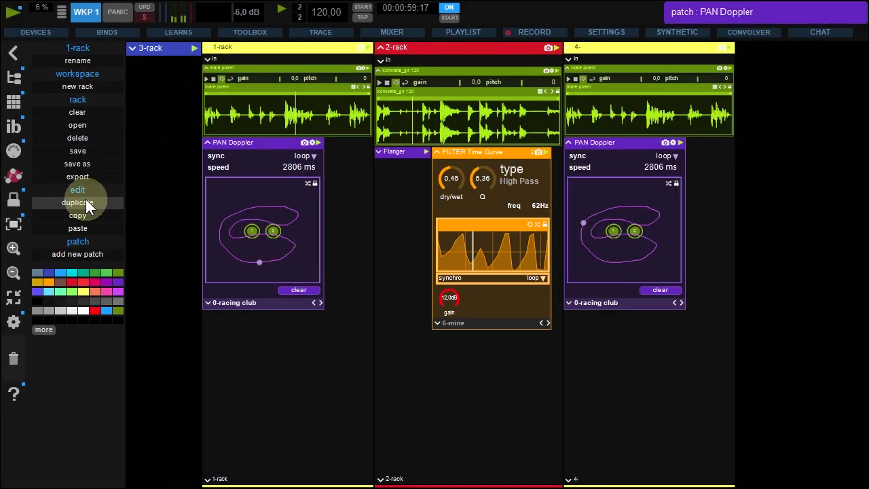
{"action": "left_click", "coordinate": [606, 142]}
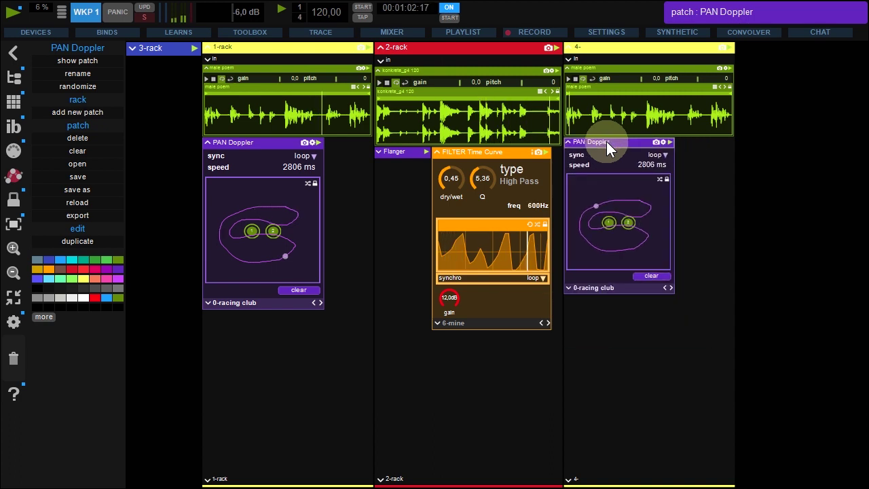
{"action": "left_click", "coordinate": [486, 151]}
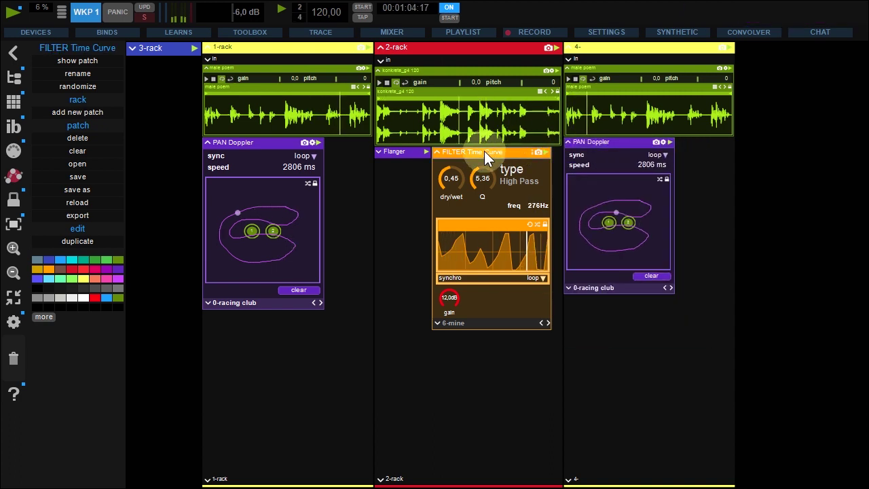
{"action": "left_click_drag", "start_coordinate": [486, 151], "coordinate": [590, 312]}
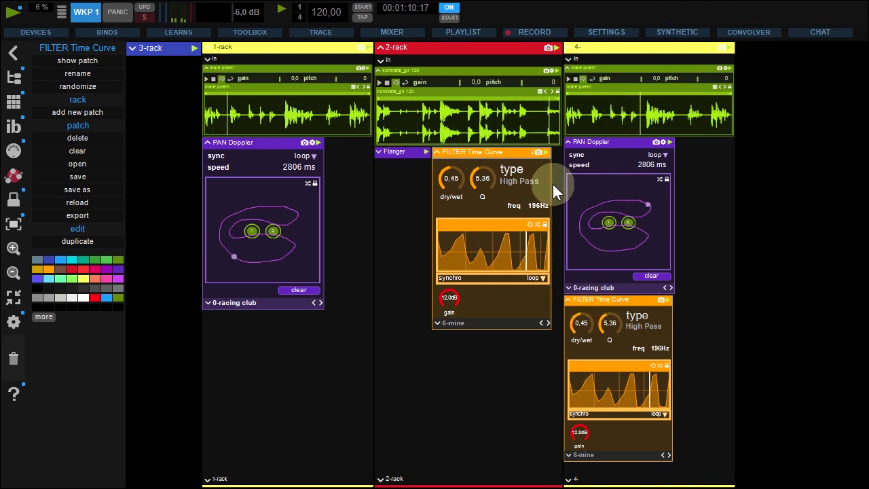
Bypass the PAN Doppler, 3-rack and 2-rack, and restart playback from the beginning
{"action": "left_click", "coordinate": [320, 142]}
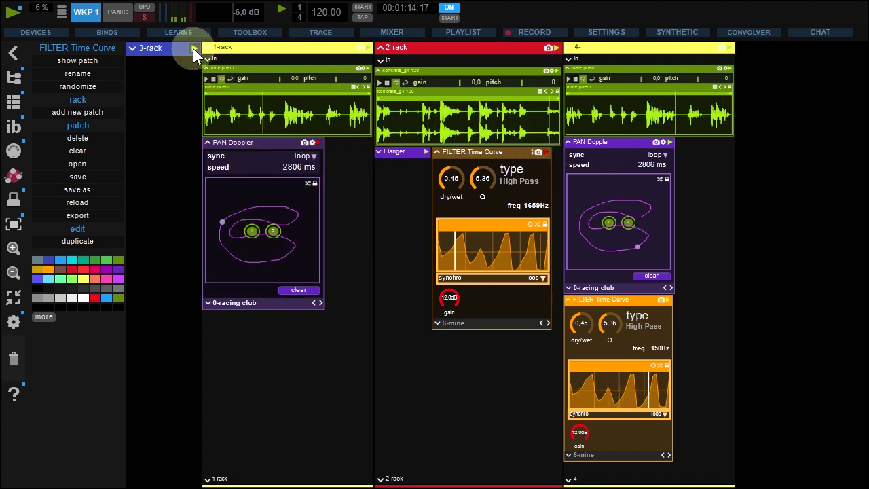
{"action": "left_click", "coordinate": [193, 49]}
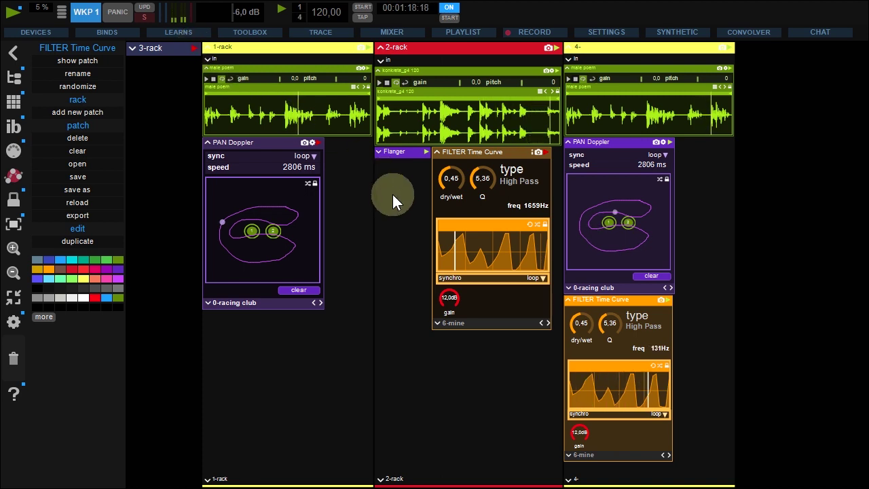
{"action": "left_click", "coordinate": [15, 13]}
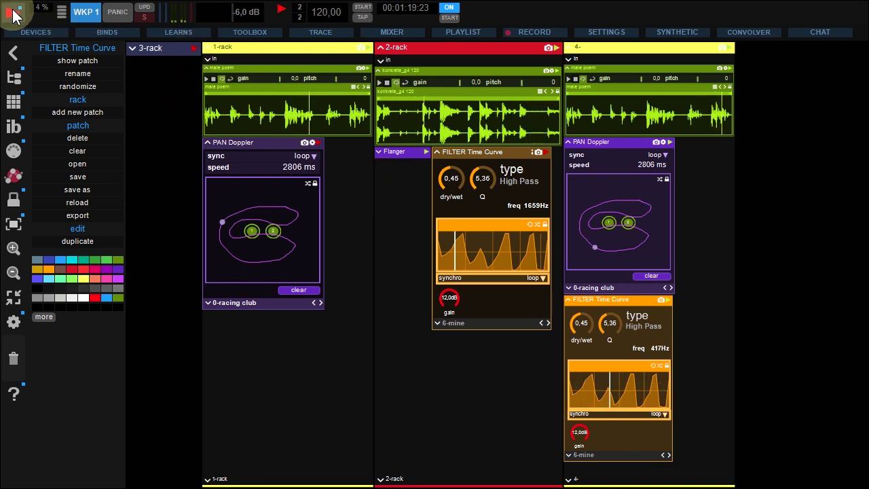
{"action": "left_click", "coordinate": [556, 47]}
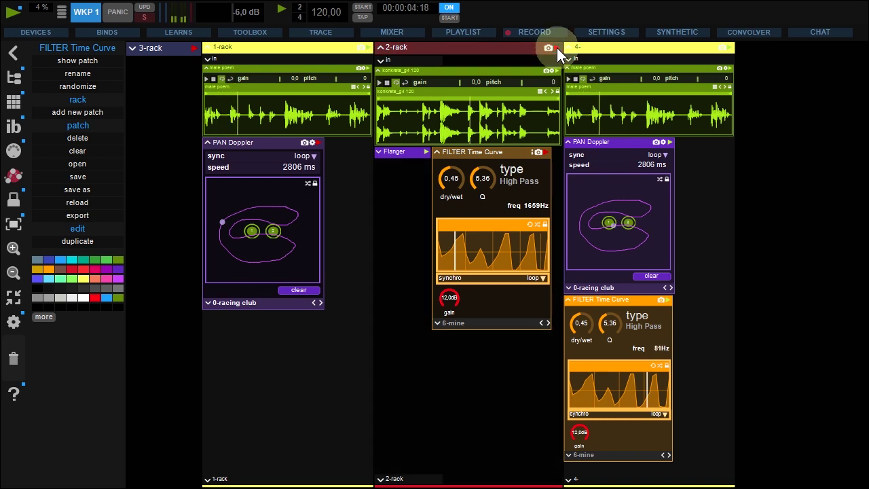